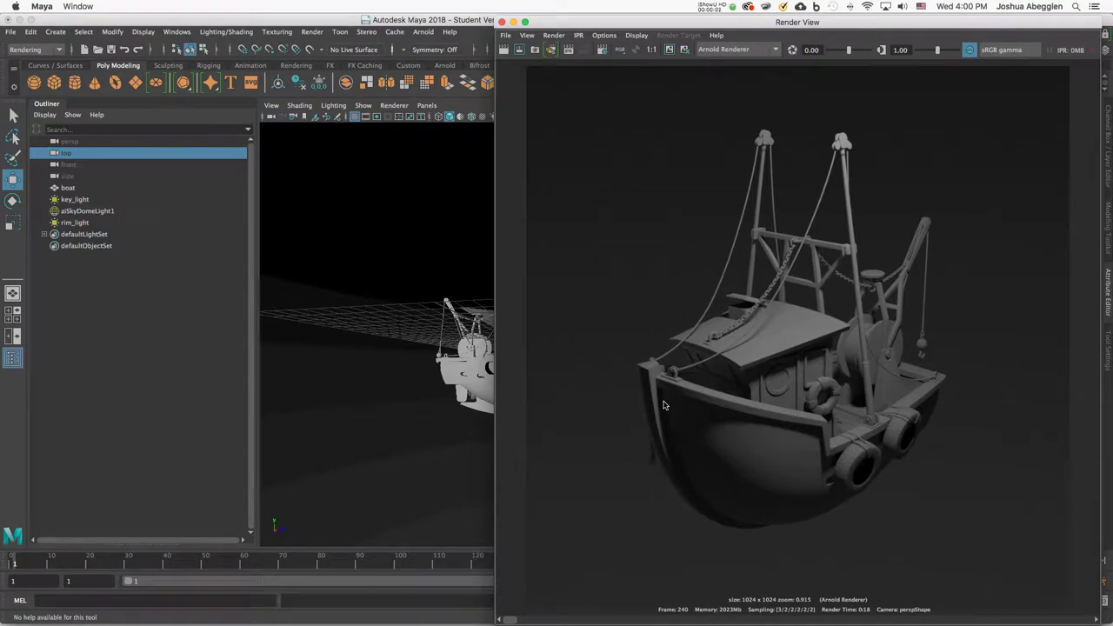
Step: Bring Finder forward with the images folder scrolled to the top of the trawl frame list
{"action": "key", "text": "super+Tab"}
{"action": "key", "text": "super+Tab"}
{"action": "key", "text": "super+Tab"}
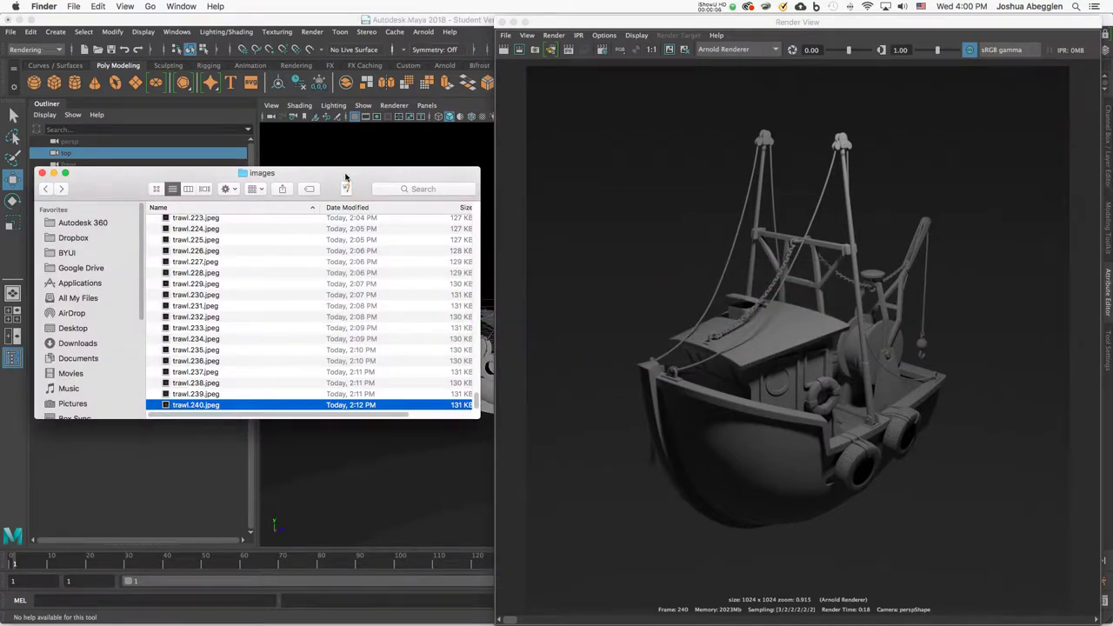
{"action": "left_click_drag", "start_coordinate": [345, 183], "coordinate": [351, 166]}
{"action": "scroll", "coordinate": [278, 316], "scroll_direction": "up", "scroll_amount": 10}
{"action": "scroll", "coordinate": [277, 313], "scroll_direction": "up", "scroll_amount": 10}
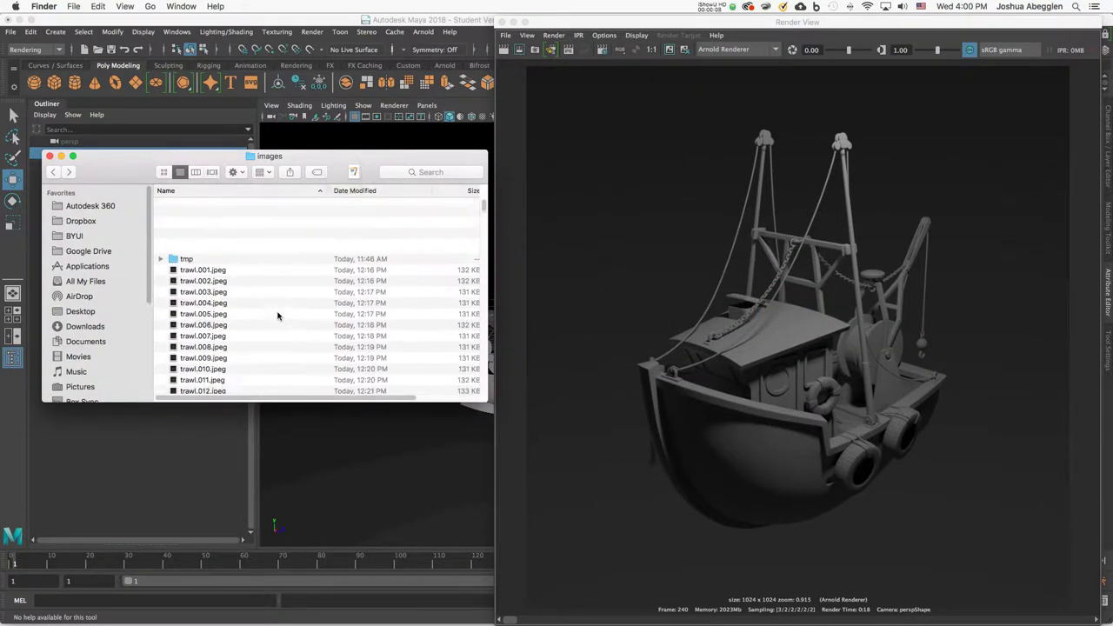
Step: Quick Look the rendered frames from trawl.001.jpeg through trawl.240.jpeg, then close the preview and switch apps
{"action": "left_click", "coordinate": [215, 215]}
{"action": "key", "text": "space"}
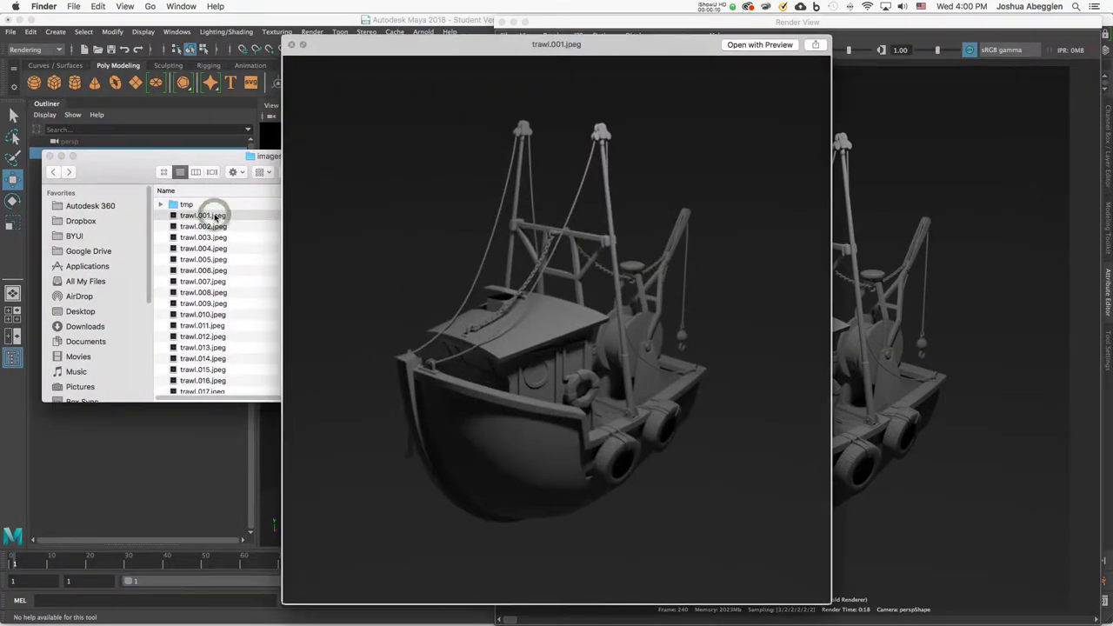
{"action": "key", "text": "Down"}
{"action": "key", "text": "Down"}
{"action": "key", "text": "Down"}
{"action": "key", "text": "Down"}
{"action": "key", "text": "Down"}
{"action": "key", "text": "Down"}
{"action": "key", "text": "Down"}
{"action": "key", "text": "Down"}
{"action": "key", "text": "Down"}
{"action": "key", "text": "Down"}
{"action": "key", "text": "Down"}
{"action": "key", "text": "Down"}
{"action": "key", "text": "Down"}
{"action": "key", "text": "Down"}
{"action": "key", "text": "Down"}
{"action": "key", "text": "Down"}
{"action": "key", "text": "Down"}
{"action": "key", "text": "Down"}
{"action": "key", "text": "Down"}
{"action": "key", "text": "Down"}
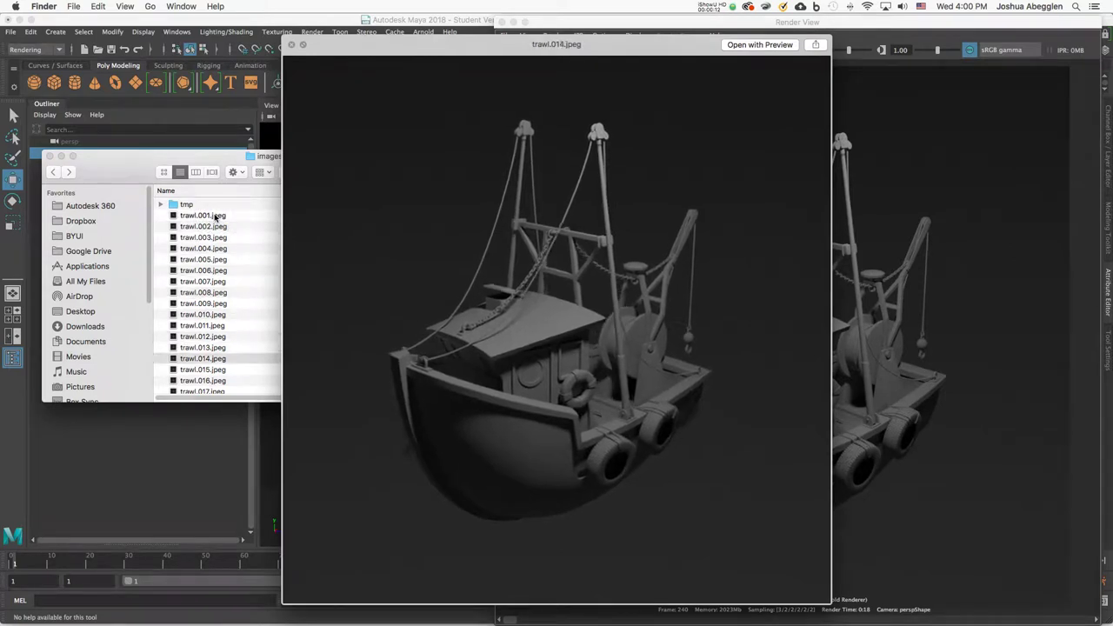
{"action": "key", "text": "Down"}
{"action": "key", "text": "Down"}
{"action": "key", "text": "Down"}
{"action": "key", "text": "Down"}
{"action": "key", "text": "Down"}
{"action": "key", "text": "Down"}
{"action": "key", "text": "Down"}
{"action": "key", "text": "Down"}
{"action": "key", "text": "Down"}
{"action": "key", "text": "Down"}
{"action": "key", "text": "Down"}
{"action": "key", "text": "Down"}
{"action": "key", "text": "Down"}
{"action": "key", "text": "Down"}
{"action": "key", "text": "Down"}
{"action": "key", "text": "Down"}
{"action": "key", "text": "Down"}
{"action": "key", "text": "Down"}
{"action": "key", "text": "Down"}
{"action": "key", "text": "Down"}
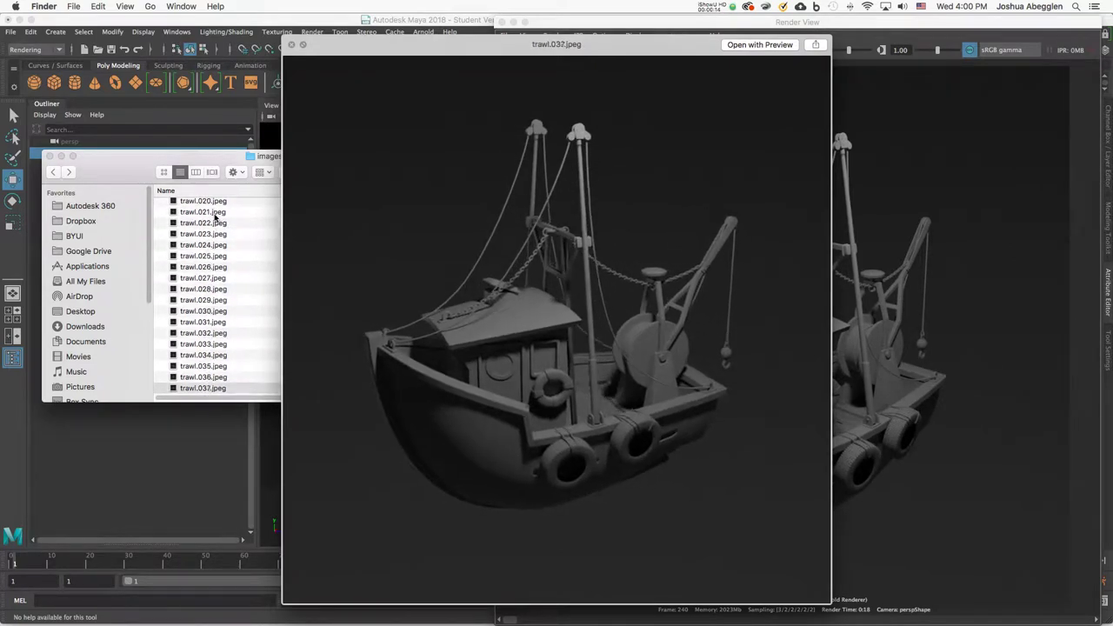
{"action": "key", "text": "Down"}
{"action": "key", "text": "Down"}
{"action": "key", "text": "Down"}
{"action": "key", "text": "Down"}
{"action": "key", "text": "Down"}
{"action": "key", "text": "Down"}
{"action": "key", "text": "Down"}
{"action": "key", "text": "Down"}
{"action": "key", "text": "Down"}
{"action": "key", "text": "Down"}
{"action": "key", "text": "Down"}
{"action": "key", "text": "Down"}
{"action": "key", "text": "Down"}
{"action": "key", "text": "Down"}
{"action": "key", "text": "Down"}
{"action": "key", "text": "Down"}
{"action": "key", "text": "Down"}
{"action": "key", "text": "Down"}
{"action": "key", "text": "Down"}
{"action": "key", "text": "Down"}
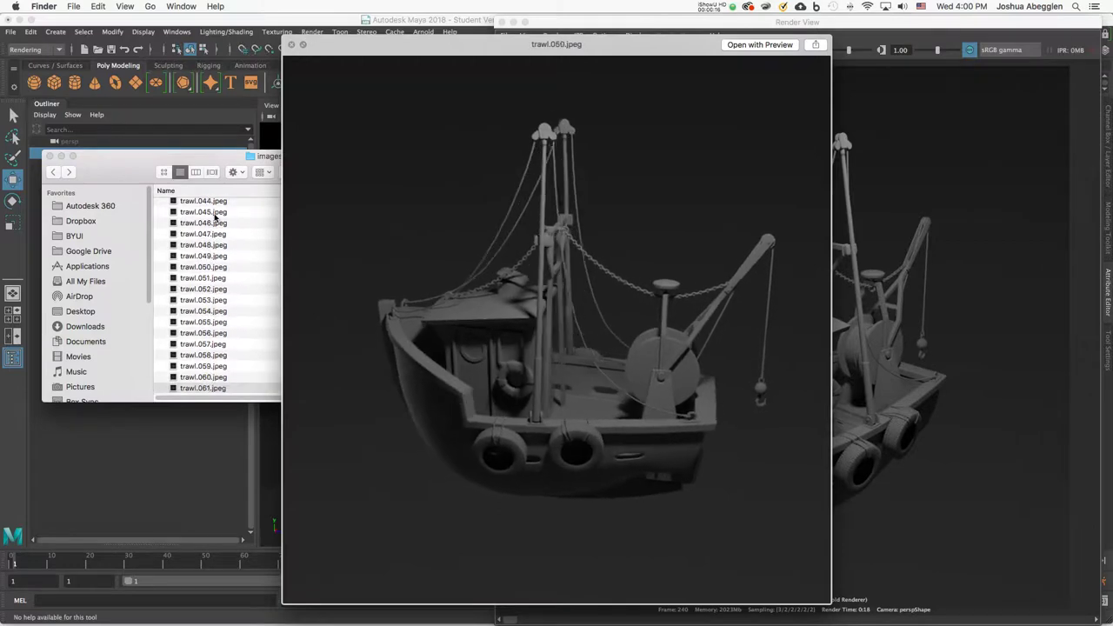
{"action": "key", "text": "Down"}
{"action": "key", "text": "Down"}
{"action": "key", "text": "Down"}
{"action": "key", "text": "Down"}
{"action": "key", "text": "Down"}
{"action": "key", "text": "Down"}
{"action": "key", "text": "Down"}
{"action": "key", "text": "Down"}
{"action": "key", "text": "Down"}
{"action": "key", "text": "Down"}
{"action": "key", "text": "Down"}
{"action": "key", "text": "Down"}
{"action": "key", "text": "Down"}
{"action": "key", "text": "Down"}
{"action": "key", "text": "Down"}
{"action": "key", "text": "Down"}
{"action": "key", "text": "Down"}
{"action": "key", "text": "Down"}
{"action": "key", "text": "Down"}
{"action": "key", "text": "Down"}
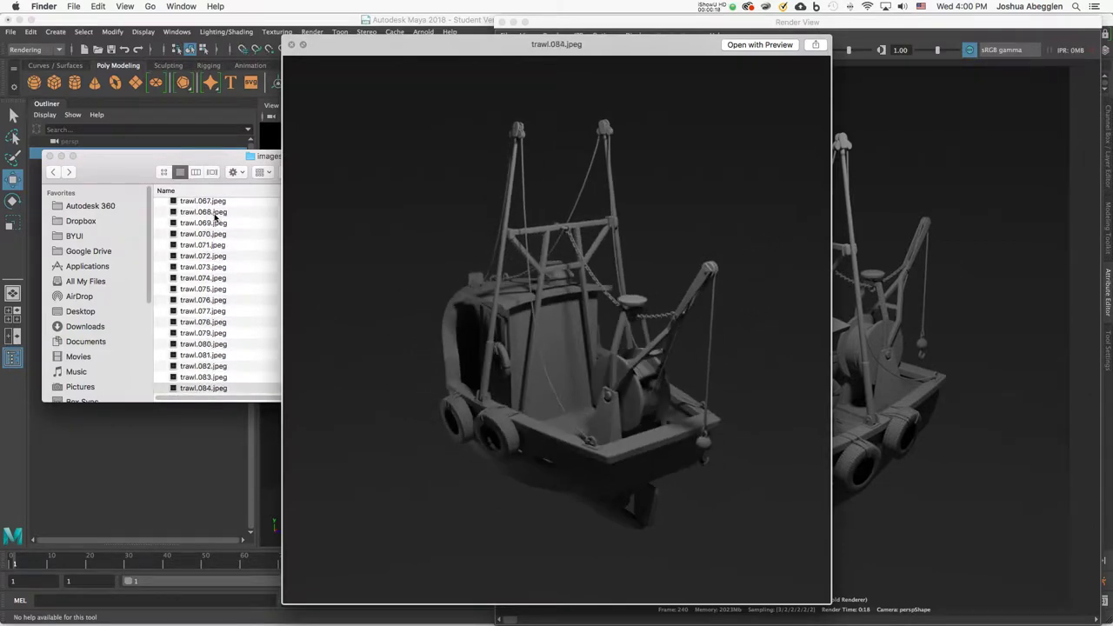
{"action": "key", "text": "Down"}
{"action": "key", "text": "Down"}
{"action": "key", "text": "Down"}
{"action": "key", "text": "Down"}
{"action": "key", "text": "Down"}
{"action": "key", "text": "Down"}
{"action": "key", "text": "Down"}
{"action": "key", "text": "Down"}
{"action": "key", "text": "Down"}
{"action": "key", "text": "Down"}
{"action": "key", "text": "Down"}
{"action": "key", "text": "Down"}
{"action": "key", "text": "Down"}
{"action": "key", "text": "Down"}
{"action": "key", "text": "Down"}
{"action": "key", "text": "Down"}
{"action": "key", "text": "Down"}
{"action": "key", "text": "Down"}
{"action": "key", "text": "Down"}
{"action": "key", "text": "Down"}
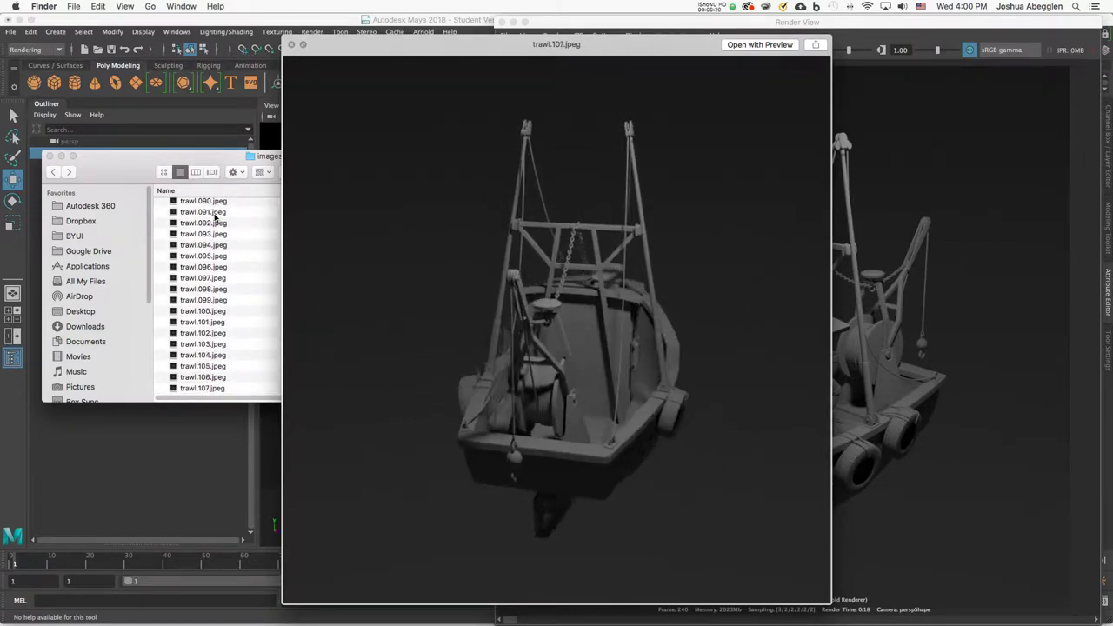
{"action": "key", "text": "Down"}
{"action": "key", "text": "Down"}
{"action": "key", "text": "Down"}
{"action": "key", "text": "Down"}
{"action": "key", "text": "Down"}
{"action": "key", "text": "Down"}
{"action": "key", "text": "Down"}
{"action": "key", "text": "Down"}
{"action": "key", "text": "Down"}
{"action": "key", "text": "Down"}
{"action": "key", "text": "Down"}
{"action": "key", "text": "Down"}
{"action": "key", "text": "Down"}
{"action": "key", "text": "Down"}
{"action": "key", "text": "Down"}
{"action": "key", "text": "Down"}
{"action": "key", "text": "Down"}
{"action": "key", "text": "Down"}
{"action": "key", "text": "Down"}
{"action": "key", "text": "Down"}
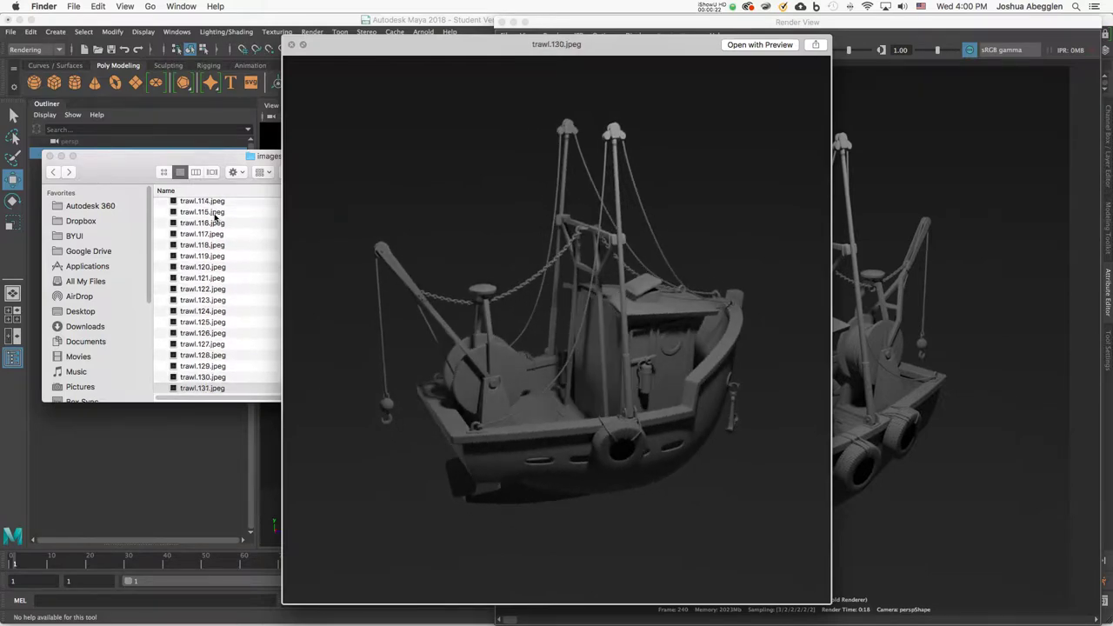
{"action": "key", "text": "Down"}
{"action": "key", "text": "Down"}
{"action": "key", "text": "Down"}
{"action": "key", "text": "Down"}
{"action": "key", "text": "Down"}
{"action": "key", "text": "Down"}
{"action": "key", "text": "Down"}
{"action": "key", "text": "Down"}
{"action": "key", "text": "Down"}
{"action": "key", "text": "Down"}
{"action": "key", "text": "Down"}
{"action": "key", "text": "Down"}
{"action": "key", "text": "Down"}
{"action": "key", "text": "Down"}
{"action": "key", "text": "Down"}
{"action": "key", "text": "Down"}
{"action": "key", "text": "Down"}
{"action": "key", "text": "Down"}
{"action": "key", "text": "Down"}
{"action": "key", "text": "Down"}
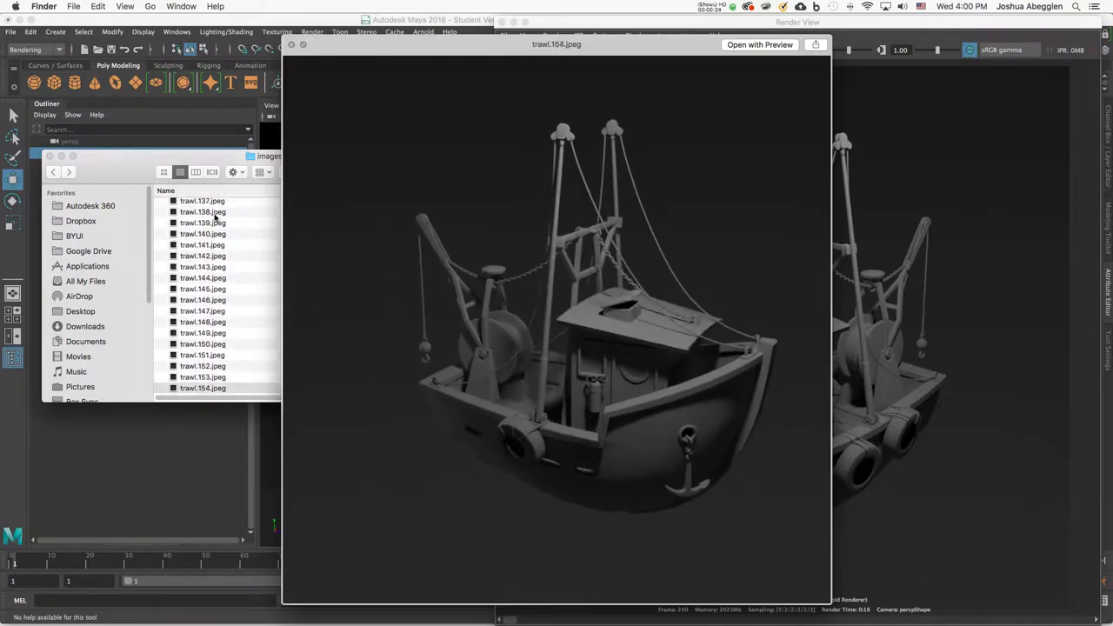
{"action": "key", "text": "Down"}
{"action": "key", "text": "Down"}
{"action": "key", "text": "Down"}
{"action": "key", "text": "Down"}
{"action": "key", "text": "Down"}
{"action": "key", "text": "Down"}
{"action": "key", "text": "Down"}
{"action": "key", "text": "Down"}
{"action": "key", "text": "Down"}
{"action": "key", "text": "Down"}
{"action": "key", "text": "Down"}
{"action": "key", "text": "Down"}
{"action": "key", "text": "Down"}
{"action": "key", "text": "Down"}
{"action": "key", "text": "Down"}
{"action": "key", "text": "Down"}
{"action": "key", "text": "Down"}
{"action": "key", "text": "Down"}
{"action": "key", "text": "Down"}
{"action": "key", "text": "Down"}
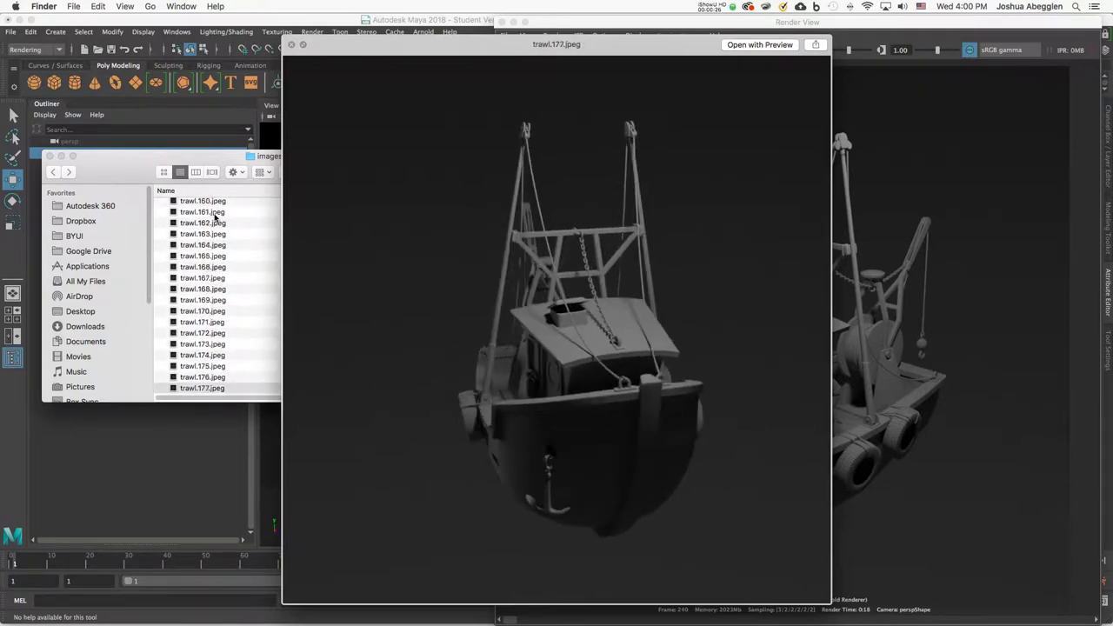
{"action": "key", "text": "Down"}
{"action": "key", "text": "Down"}
{"action": "key", "text": "Down"}
{"action": "key", "text": "Down"}
{"action": "key", "text": "Down"}
{"action": "key", "text": "Down"}
{"action": "key", "text": "Down"}
{"action": "key", "text": "Down"}
{"action": "key", "text": "Down"}
{"action": "key", "text": "Down"}
{"action": "key", "text": "Down"}
{"action": "key", "text": "Down"}
{"action": "key", "text": "Down"}
{"action": "key", "text": "Down"}
{"action": "key", "text": "Down"}
{"action": "key", "text": "Down"}
{"action": "key", "text": "Down"}
{"action": "key", "text": "Down"}
{"action": "key", "text": "Down"}
{"action": "key", "text": "Down"}
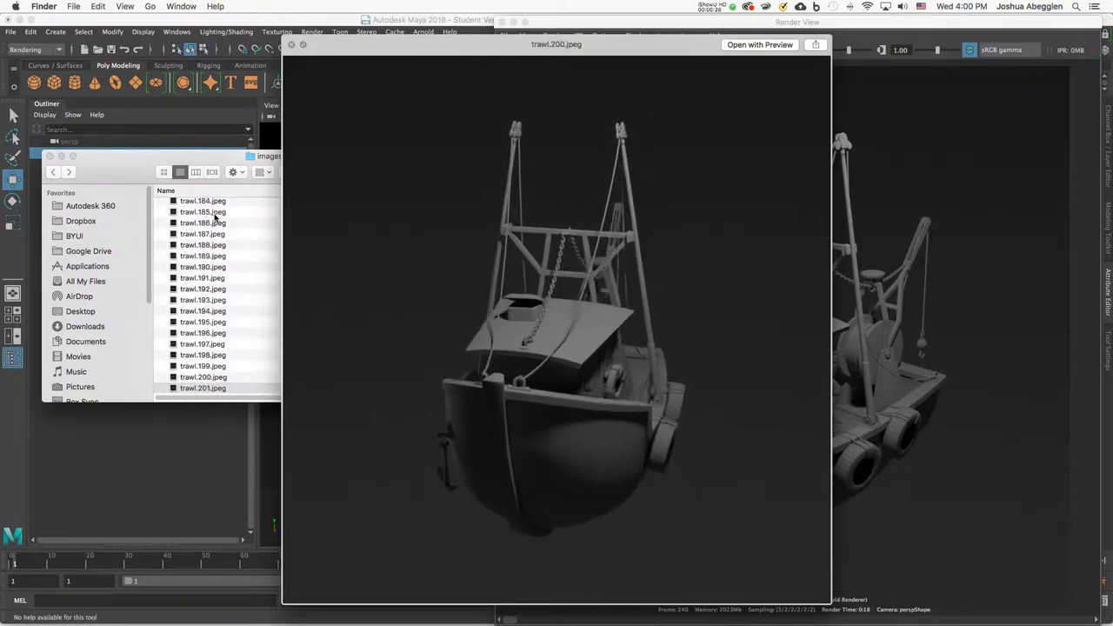
{"action": "key", "text": "Down"}
{"action": "key", "text": "Down"}
{"action": "key", "text": "Down"}
{"action": "key", "text": "Down"}
{"action": "key", "text": "Down"}
{"action": "key", "text": "Down"}
{"action": "key", "text": "Down"}
{"action": "key", "text": "Down"}
{"action": "key", "text": "Down"}
{"action": "key", "text": "Down"}
{"action": "key", "text": "Down"}
{"action": "key", "text": "Down"}
{"action": "key", "text": "Down"}
{"action": "key", "text": "Down"}
{"action": "key", "text": "Down"}
{"action": "key", "text": "Down"}
{"action": "key", "text": "Down"}
{"action": "key", "text": "Down"}
{"action": "key", "text": "Down"}
{"action": "key", "text": "Down"}
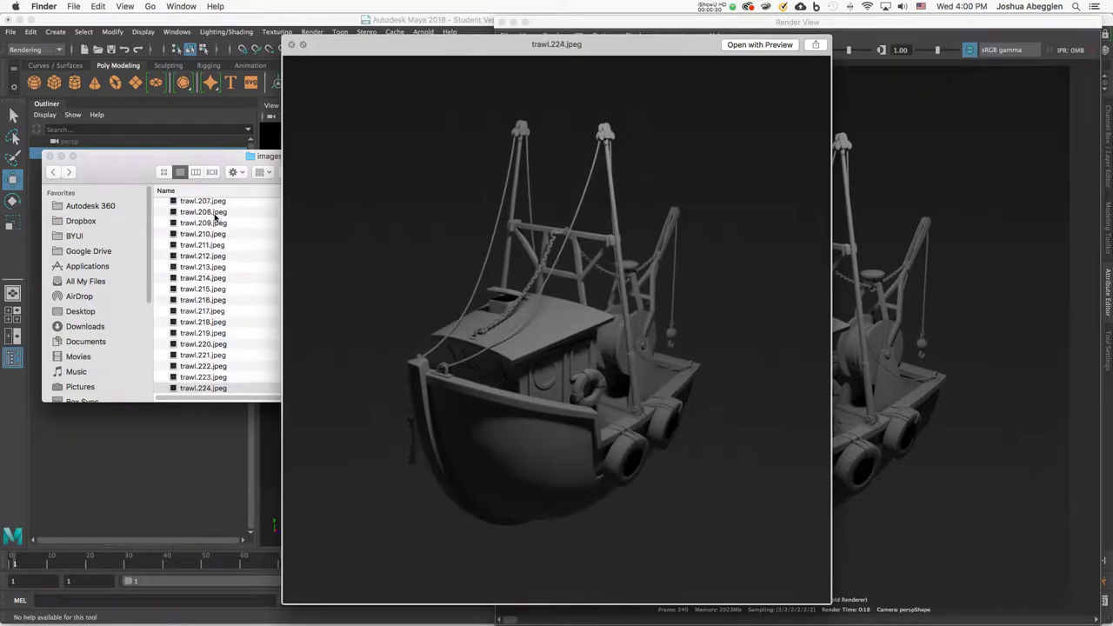
{"action": "key", "text": "Down"}
{"action": "key", "text": "Down"}
{"action": "key", "text": "Down"}
{"action": "key", "text": "Down"}
{"action": "key", "text": "Down"}
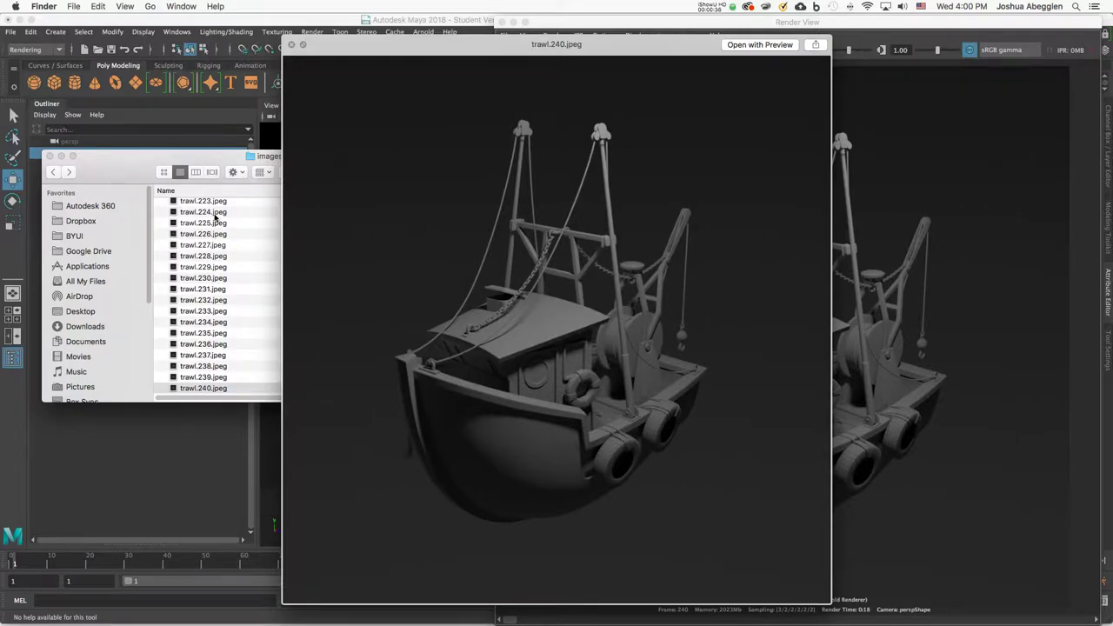
{"action": "key", "text": "space"}
{"action": "key", "text": "super+Tab"}
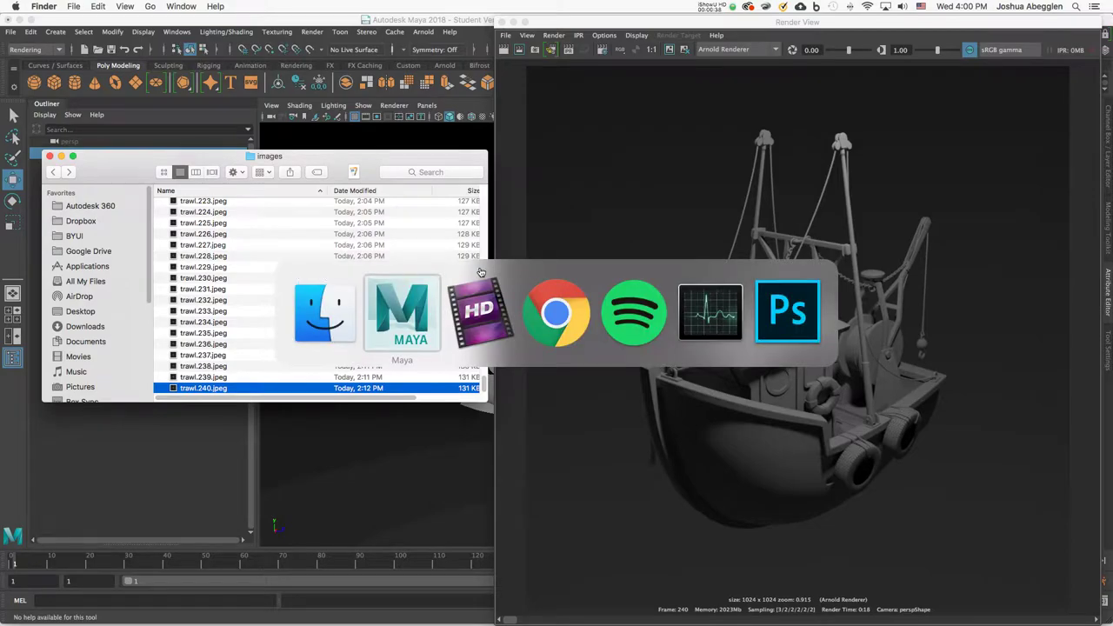
Step: Bring Photoshop forward and reveal the Tools bar plus the Character, Color and Layers panels
{"action": "left_click", "coordinate": [787, 311]}
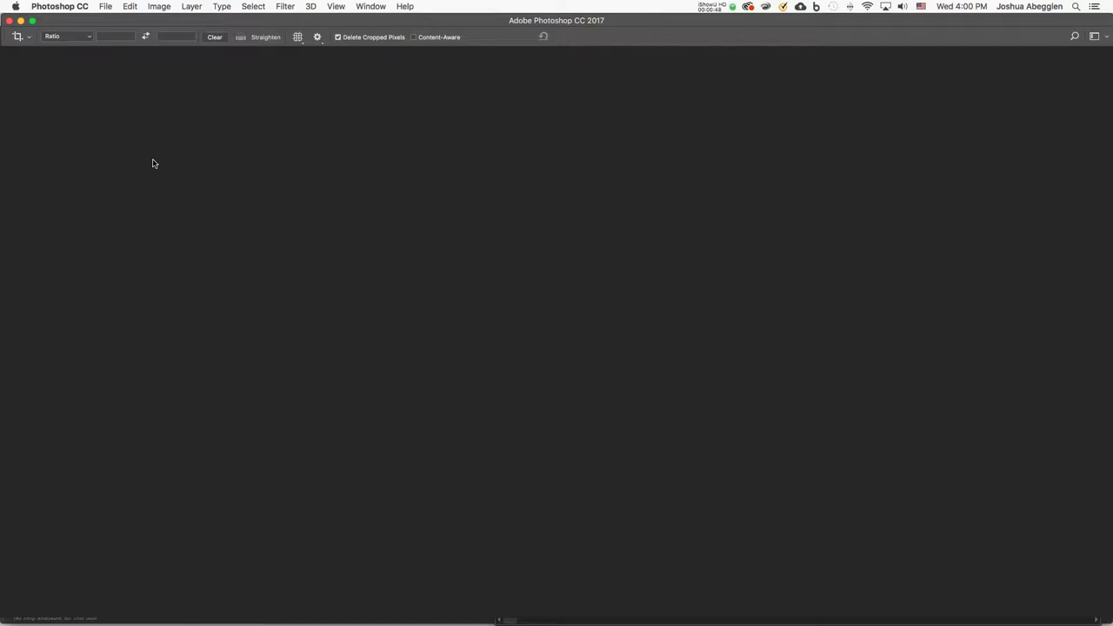
{"action": "key", "text": "Tab"}
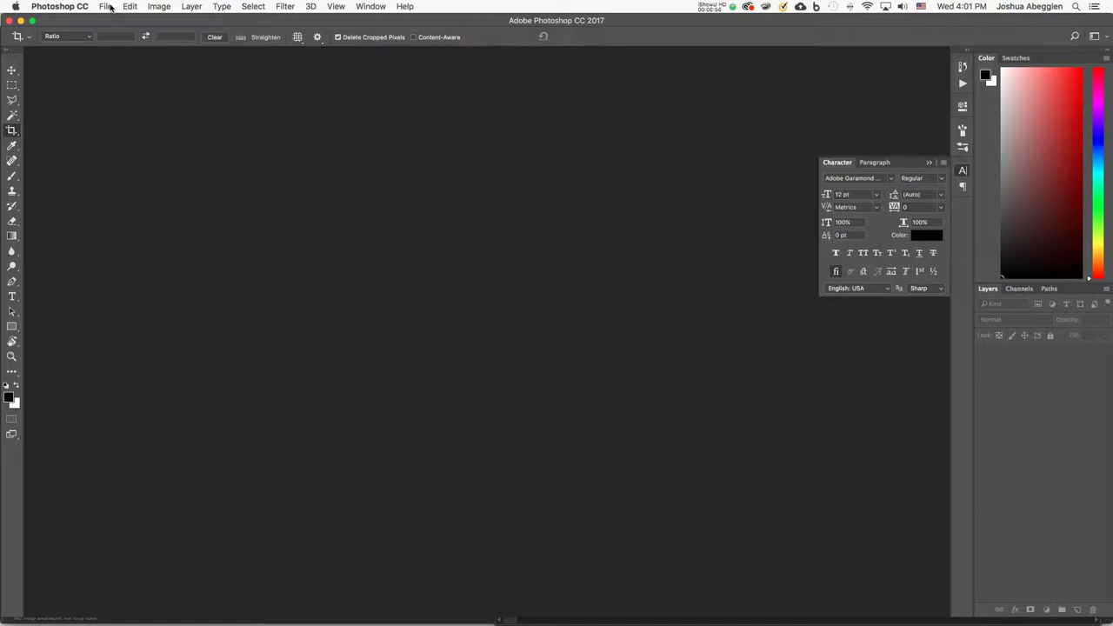
Step: In File > Open, browse to Desktop > trawler > images and select trawl.001.jpeg
{"action": "left_click", "coordinate": [106, 6]}
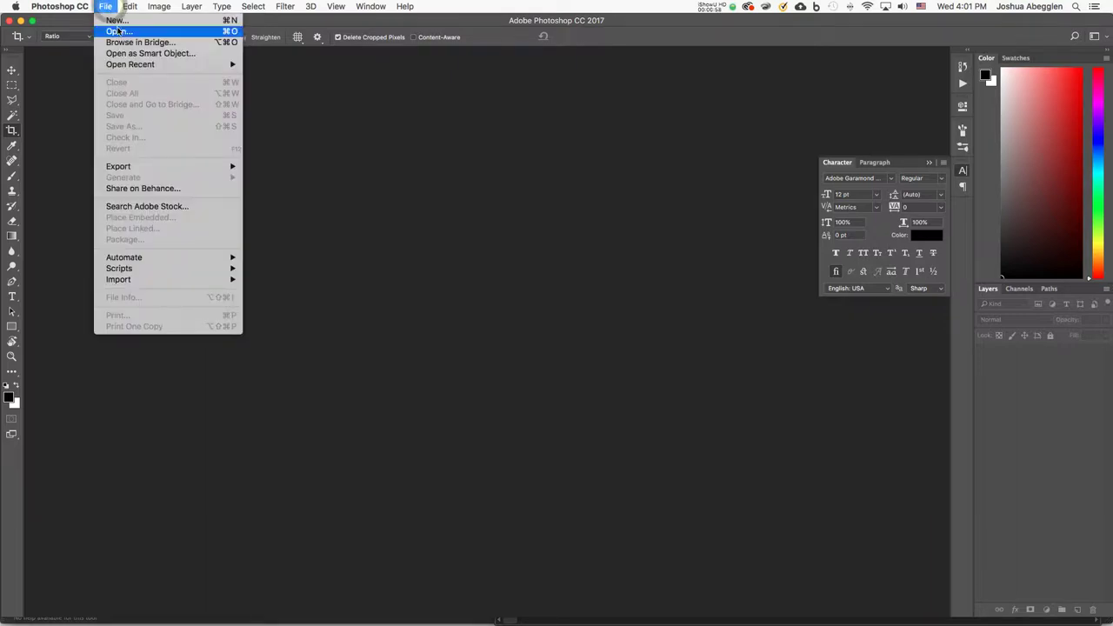
{"action": "left_click", "coordinate": [122, 34]}
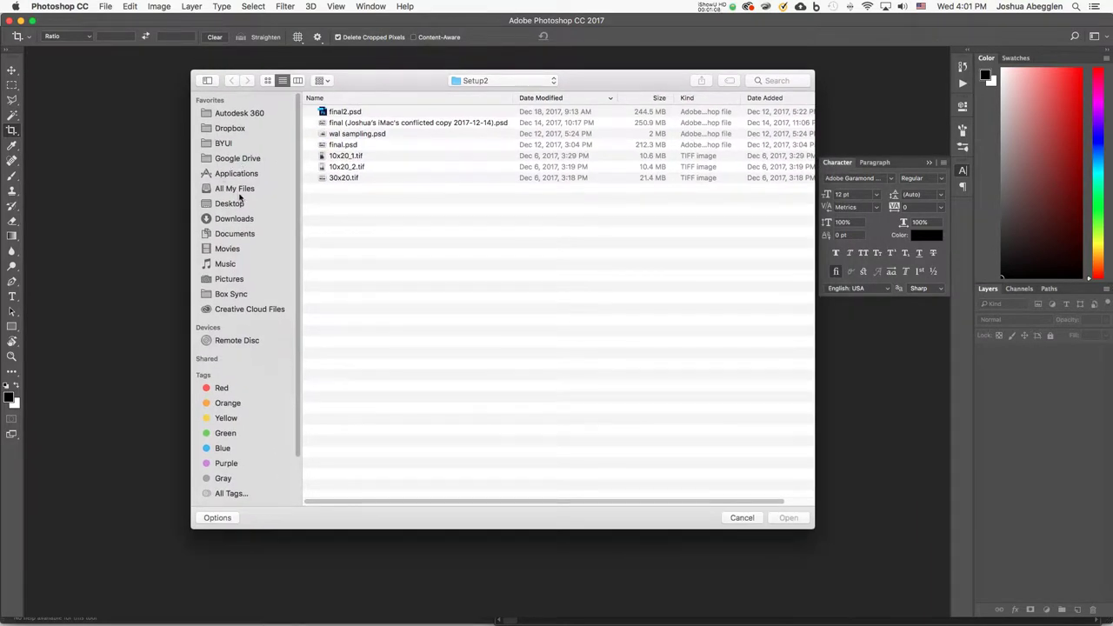
{"action": "left_click", "coordinate": [231, 206]}
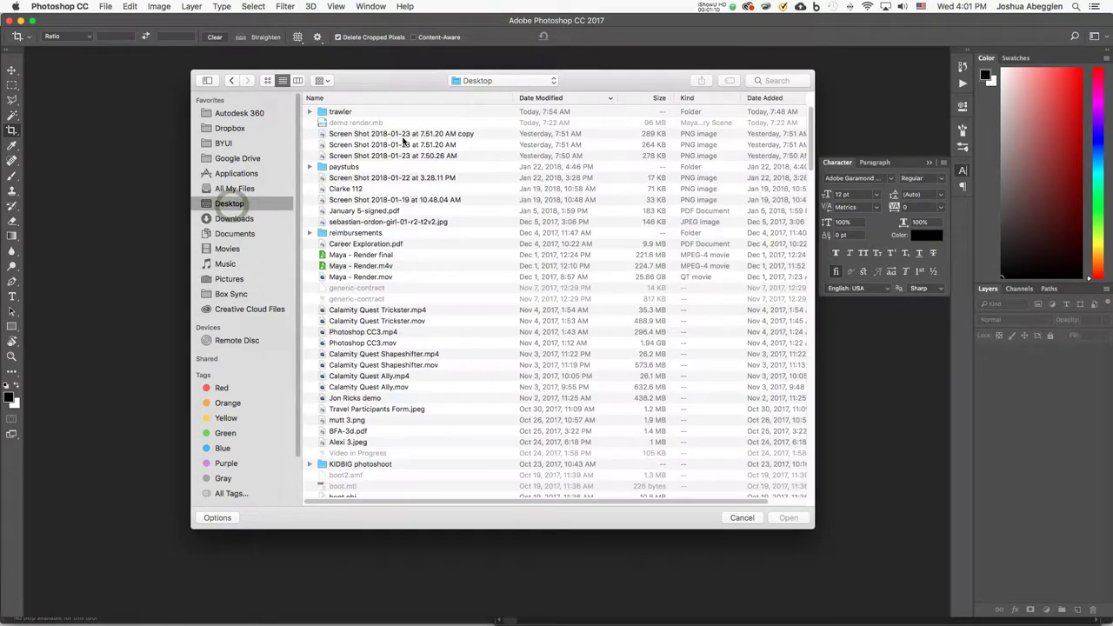
{"action": "double_click", "coordinate": [361, 113]}
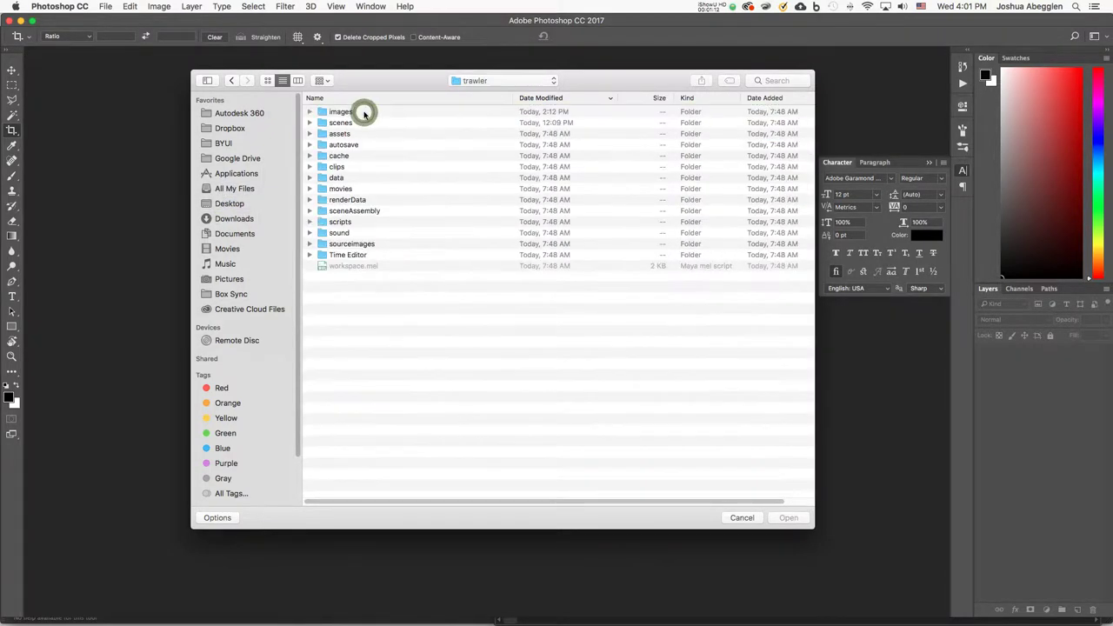
{"action": "double_click", "coordinate": [360, 113]}
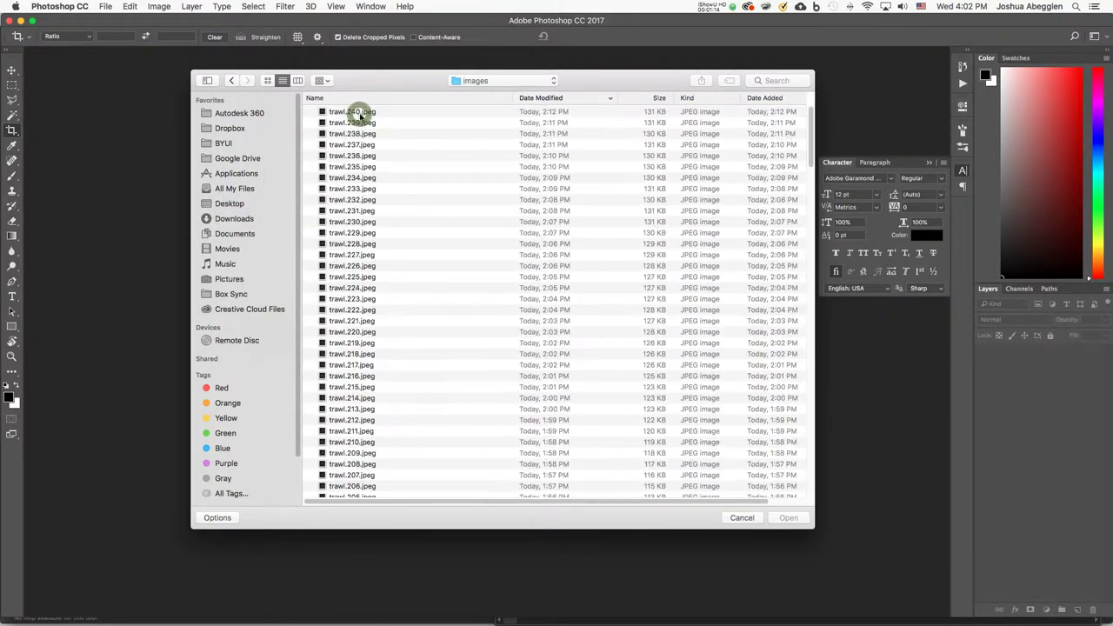
{"action": "scroll", "coordinate": [430, 254], "scroll_direction": "down", "scroll_amount": 20}
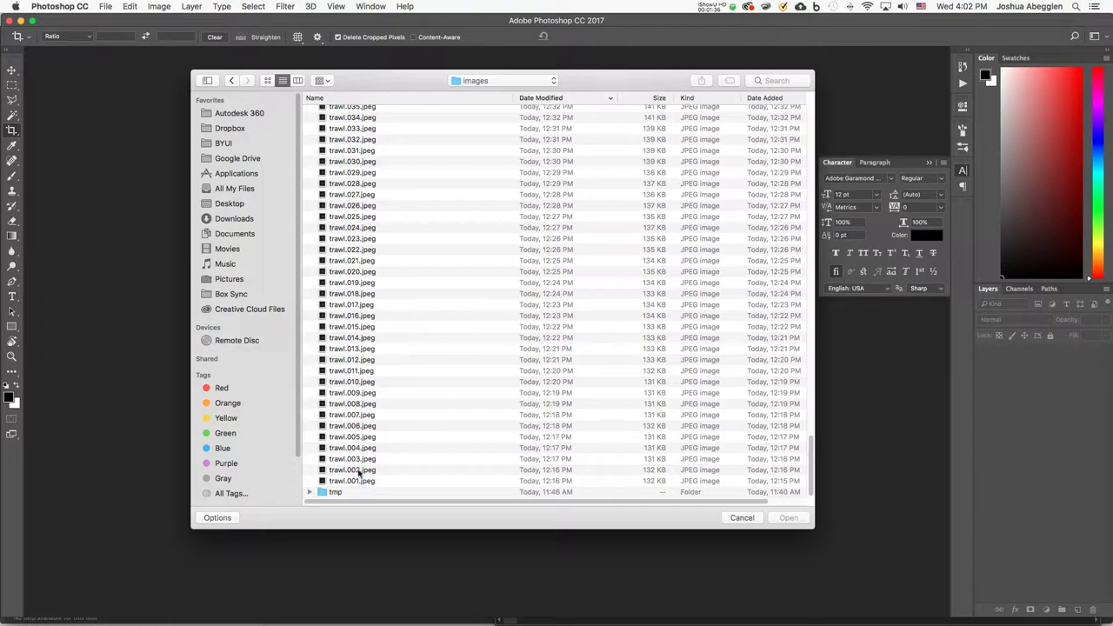
{"action": "left_click", "coordinate": [377, 481]}
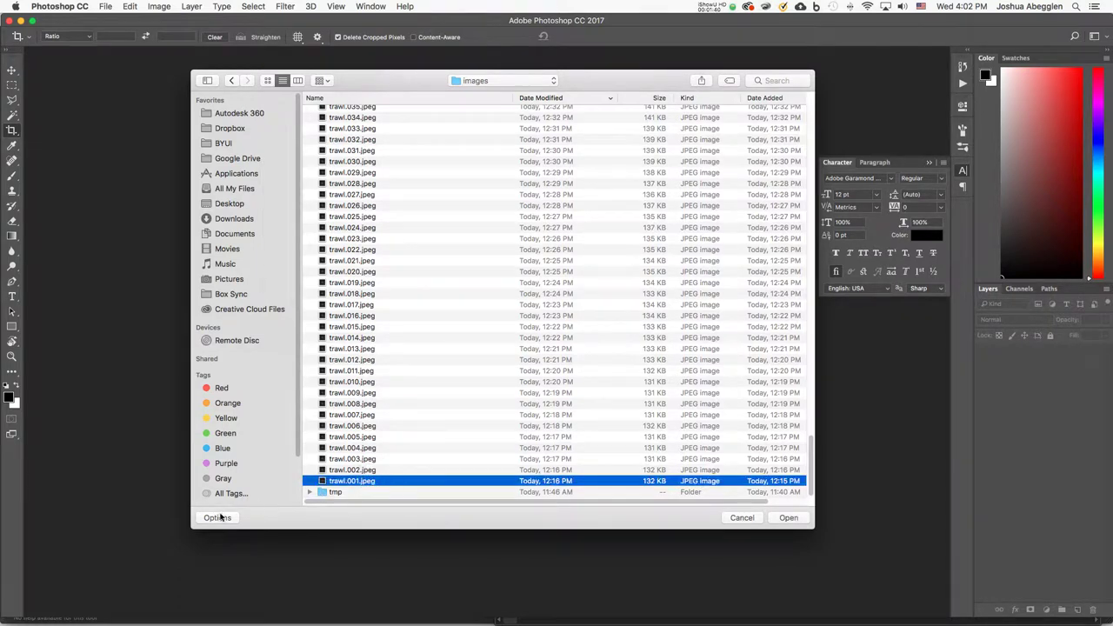
Step: Open trawl.001.jpeg as an image sequence at 24 fps
{"action": "left_click", "coordinate": [217, 518]}
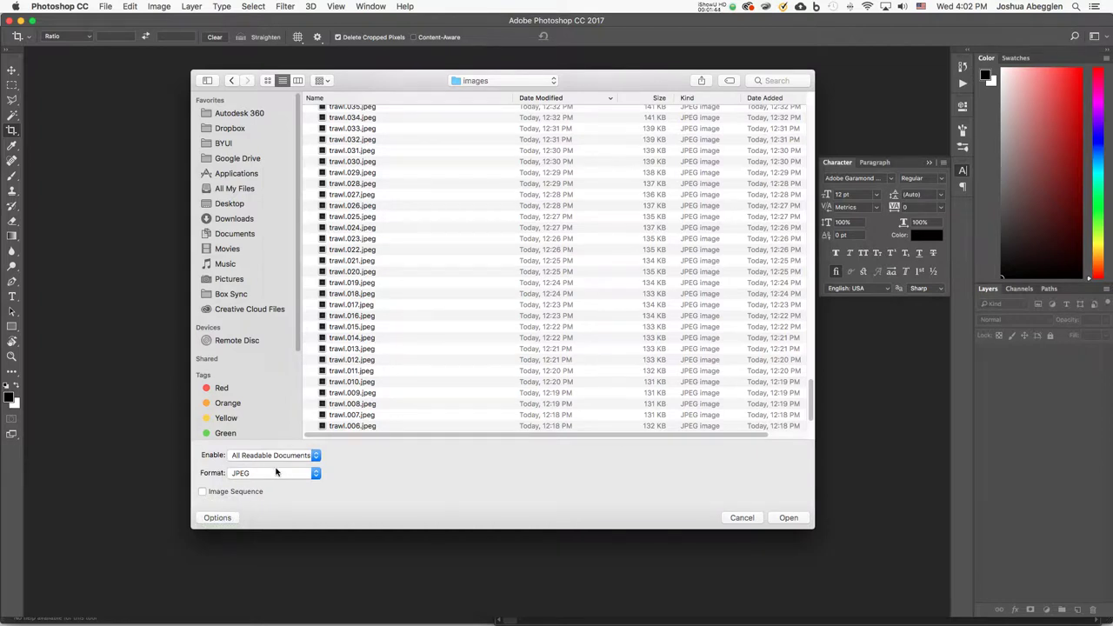
{"action": "left_click", "coordinate": [212, 495]}
{"action": "left_click", "coordinate": [788, 518]}
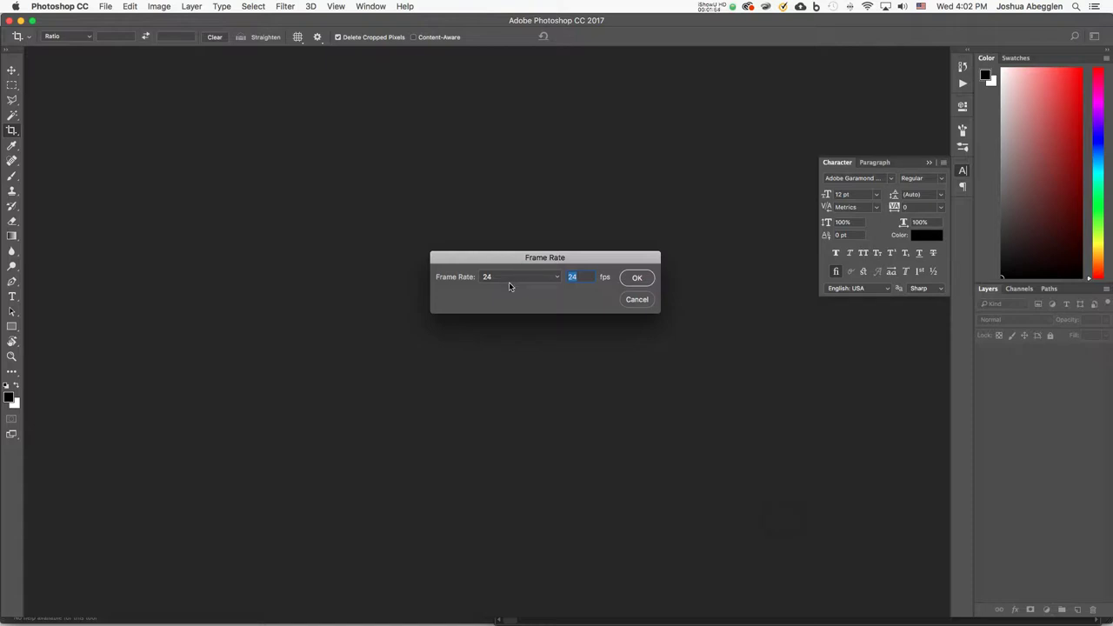
{"action": "left_click", "coordinate": [540, 277]}
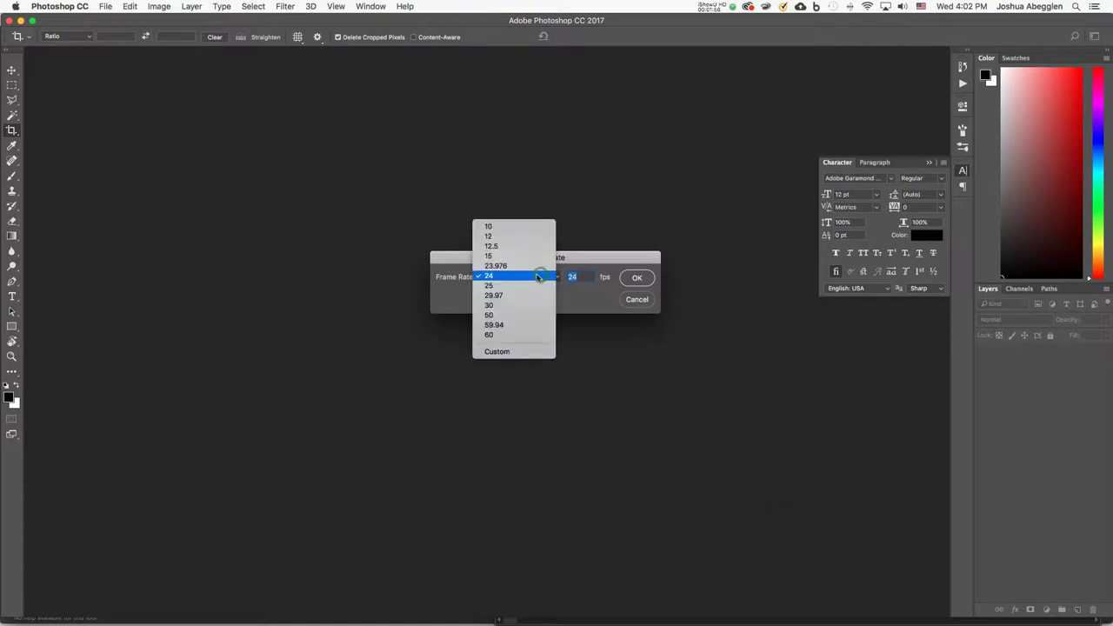
{"action": "left_click", "coordinate": [513, 276]}
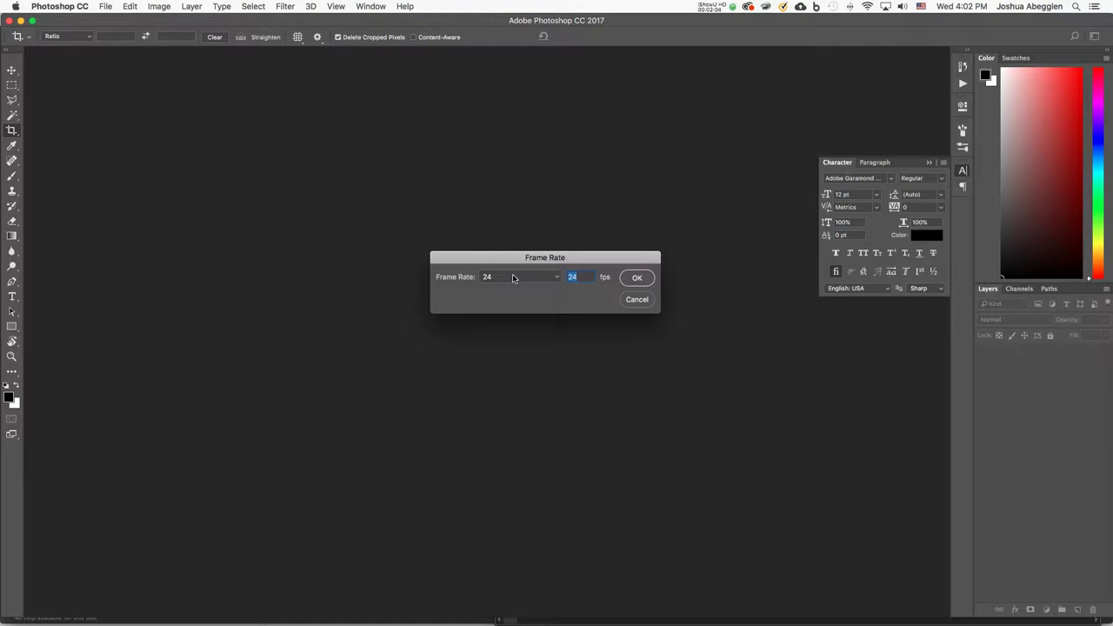
{"action": "left_click", "coordinate": [636, 277]}
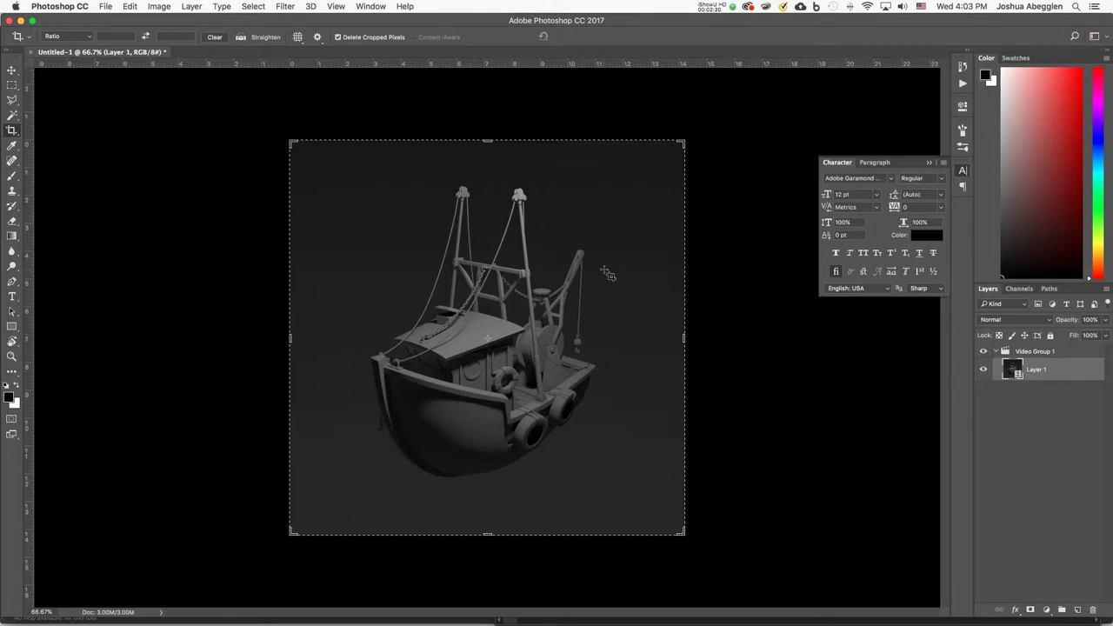
Step: Dock the Timeline panel at the bottom, play the boat animation, then stop and scrub it
{"action": "left_click", "coordinate": [370, 7]}
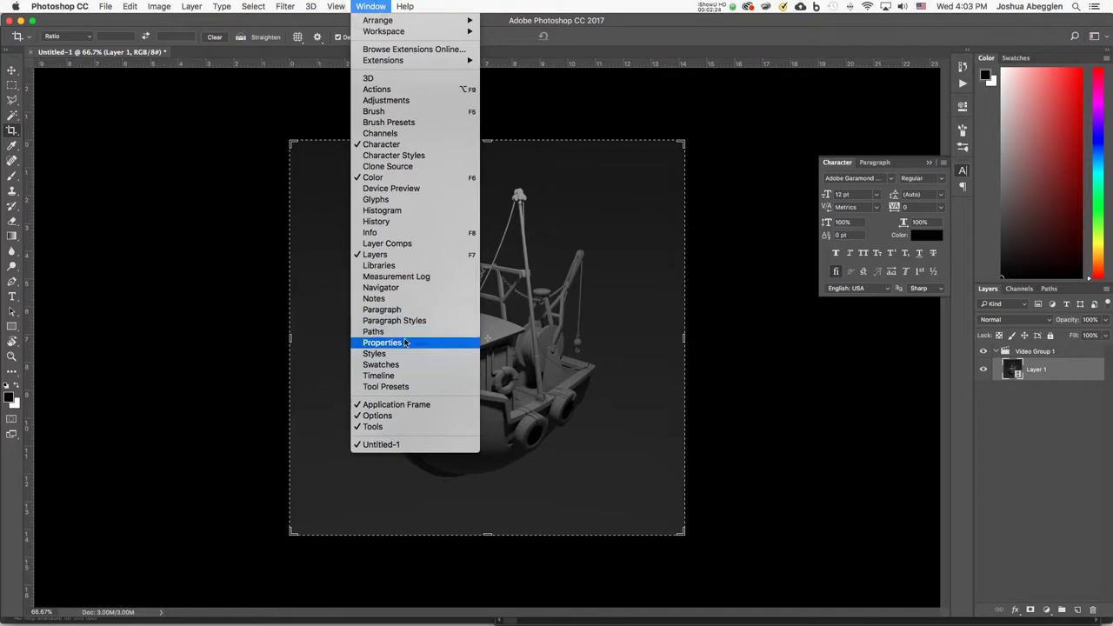
{"action": "left_click", "coordinate": [399, 374]}
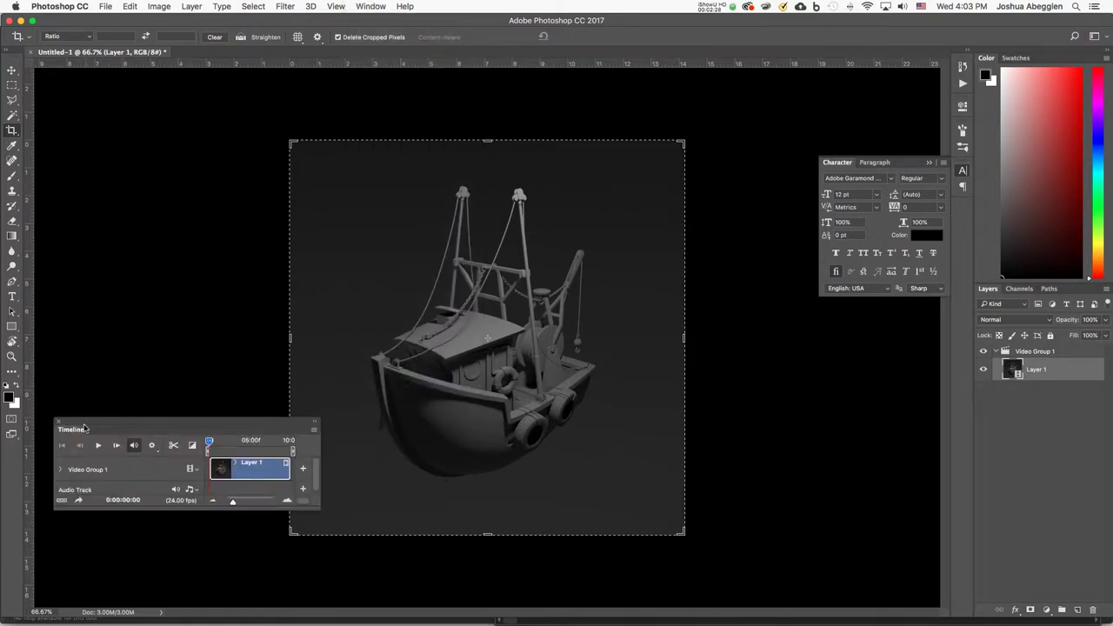
{"action": "left_click_drag", "start_coordinate": [84, 428], "coordinate": [91, 611]}
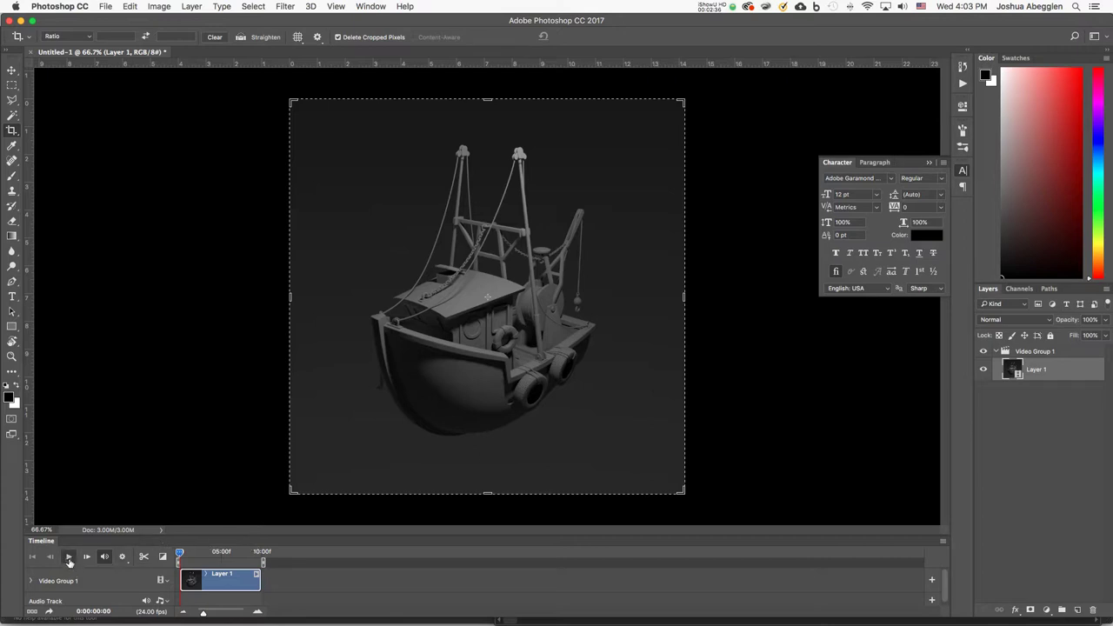
{"action": "left_click", "coordinate": [69, 558]}
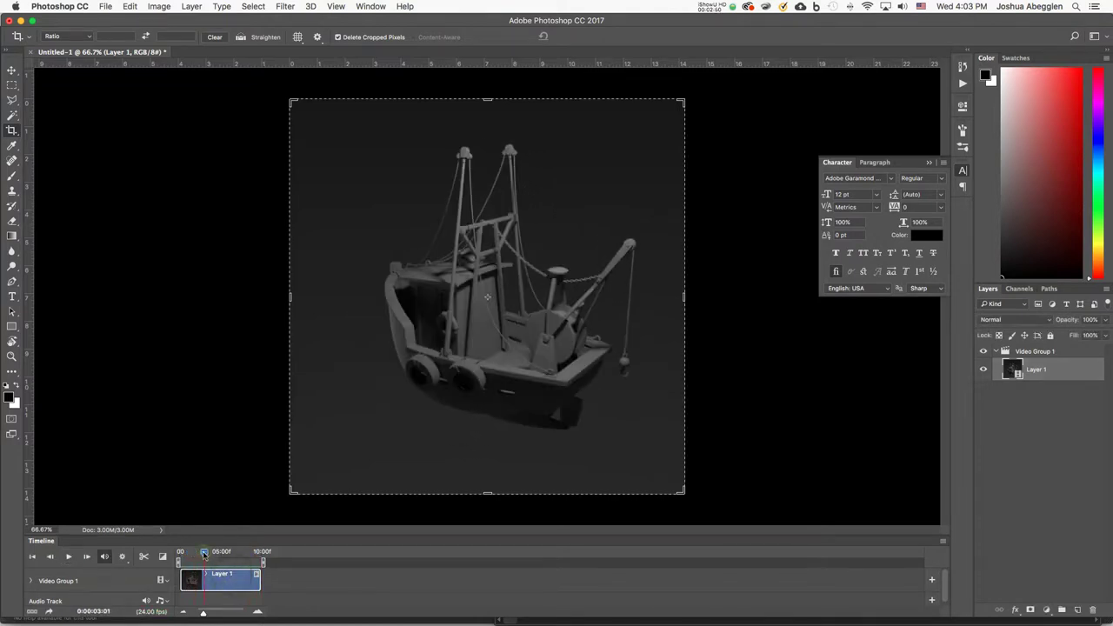
{"action": "left_click", "coordinate": [179, 554]}
{"action": "mouse_move", "coordinate": [179, 554]}
{"action": "left_mouse_down"}
{"action": "mouse_move", "coordinate": [262, 565]}
{"action": "mouse_move", "coordinate": [175, 572]}
{"action": "left_mouse_up"}
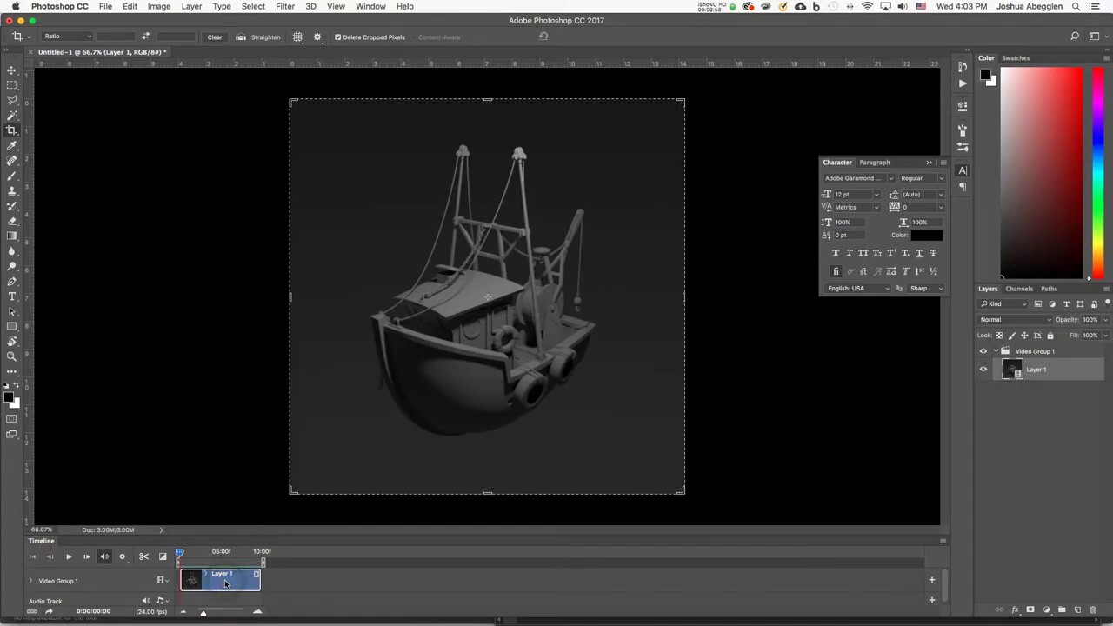
Step: Duplicate Layer 1 twice with Cmd+J into Layer 1 copy and Layer 1 copy 2, then scrub the loop
{"action": "key", "text": "super+j"}
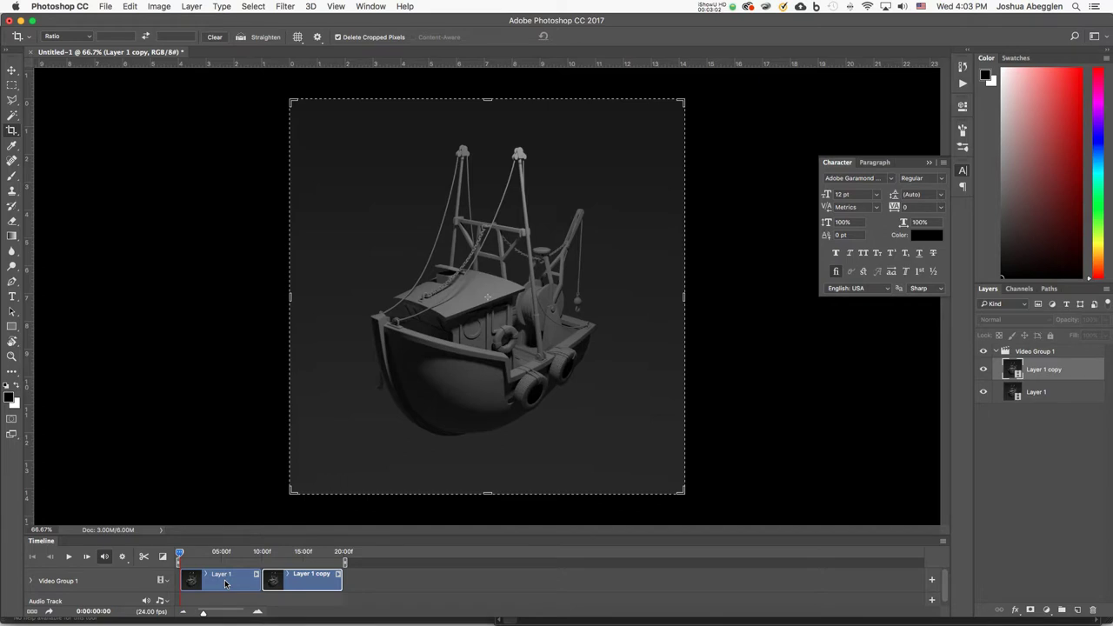
{"action": "key", "text": "super+j"}
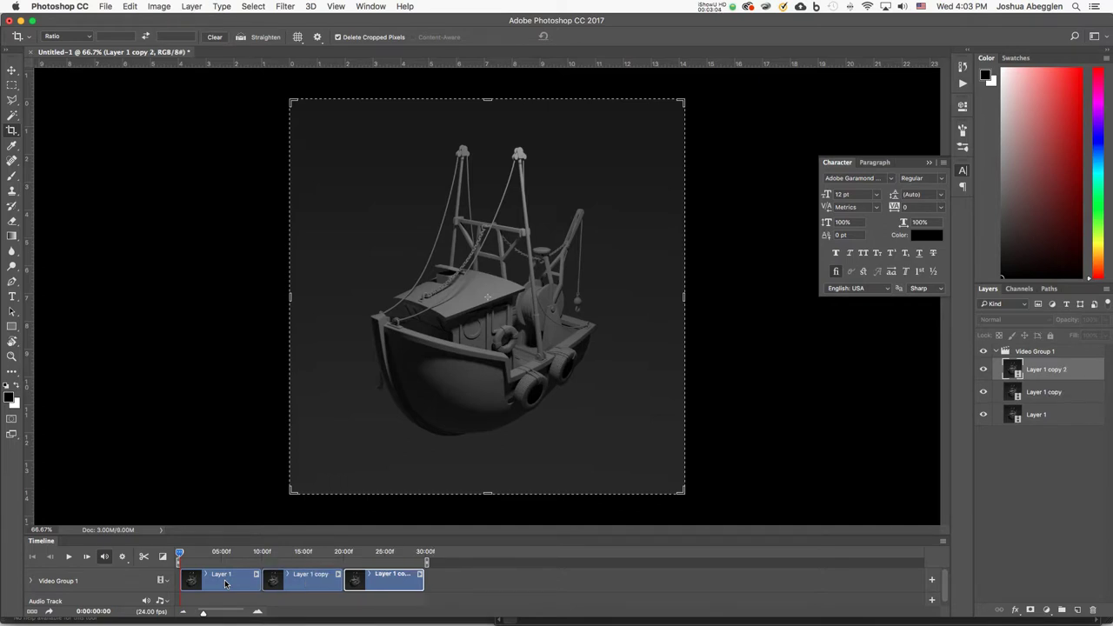
{"action": "left_click_drag", "start_coordinate": [205, 553], "coordinate": [430, 566]}
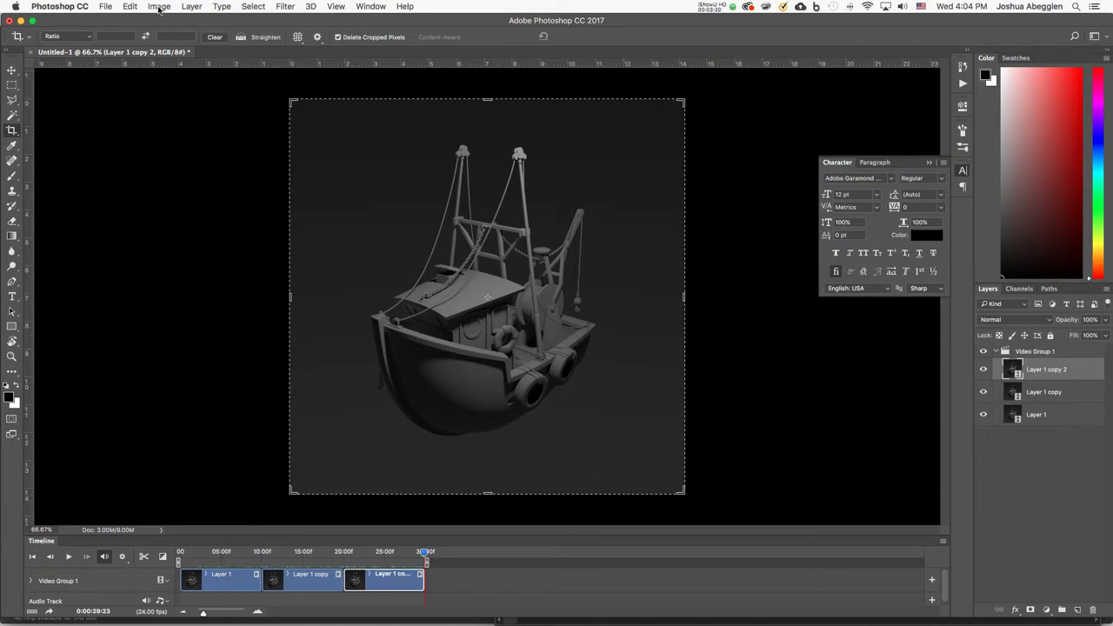
Step: From File > Export > Render Video, name the output Trawler
{"action": "left_click", "coordinate": [105, 6]}
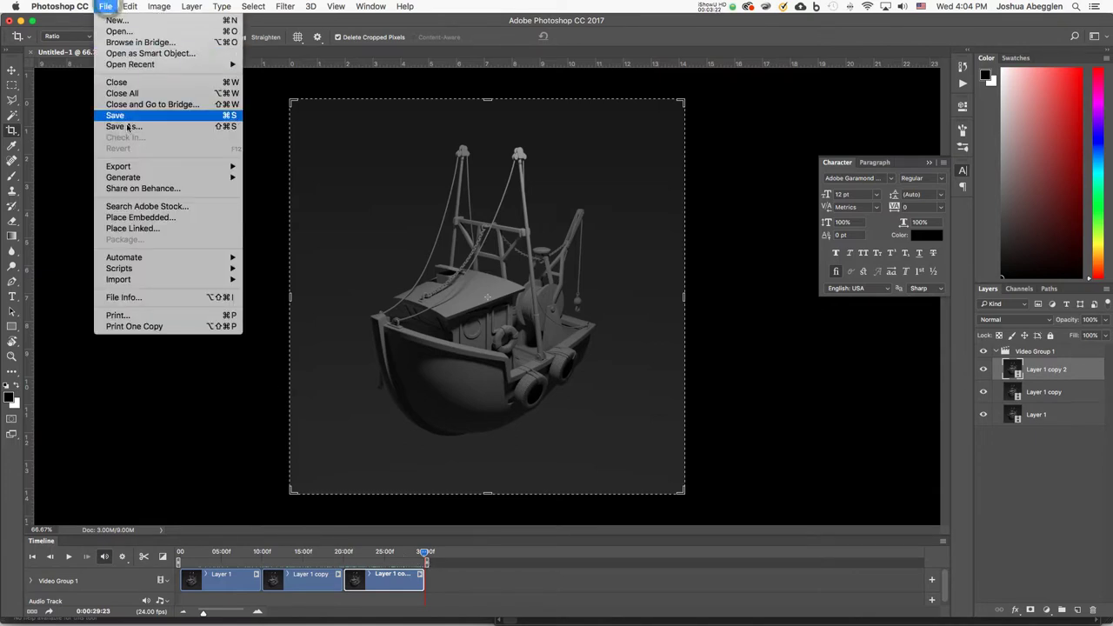
{"action": "mouse_move", "coordinate": [147, 166]}
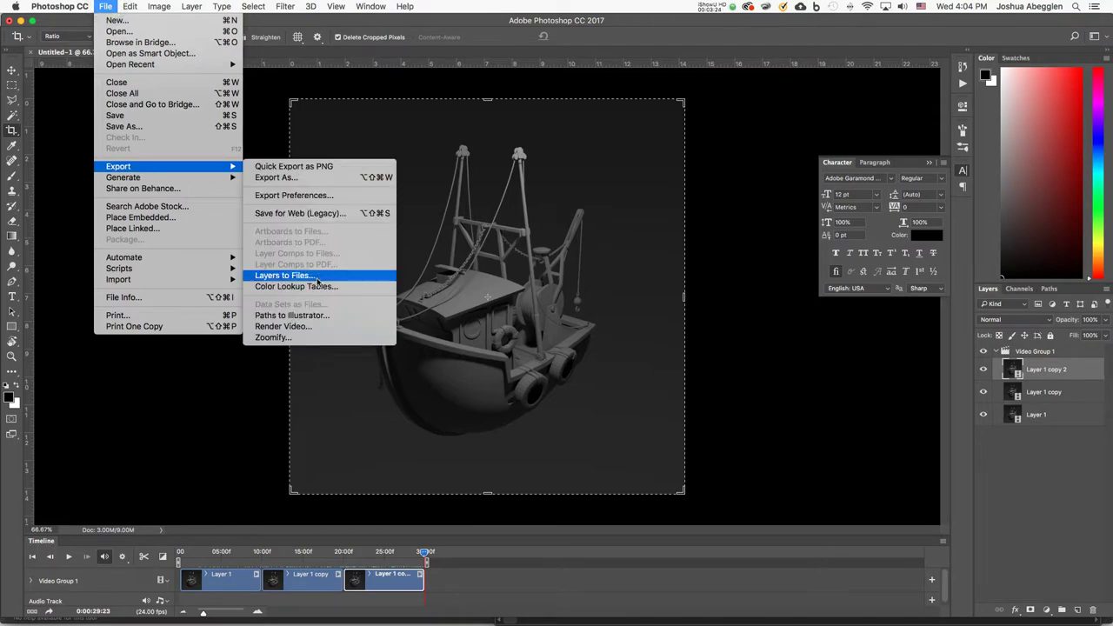
{"action": "left_click", "coordinate": [318, 326]}
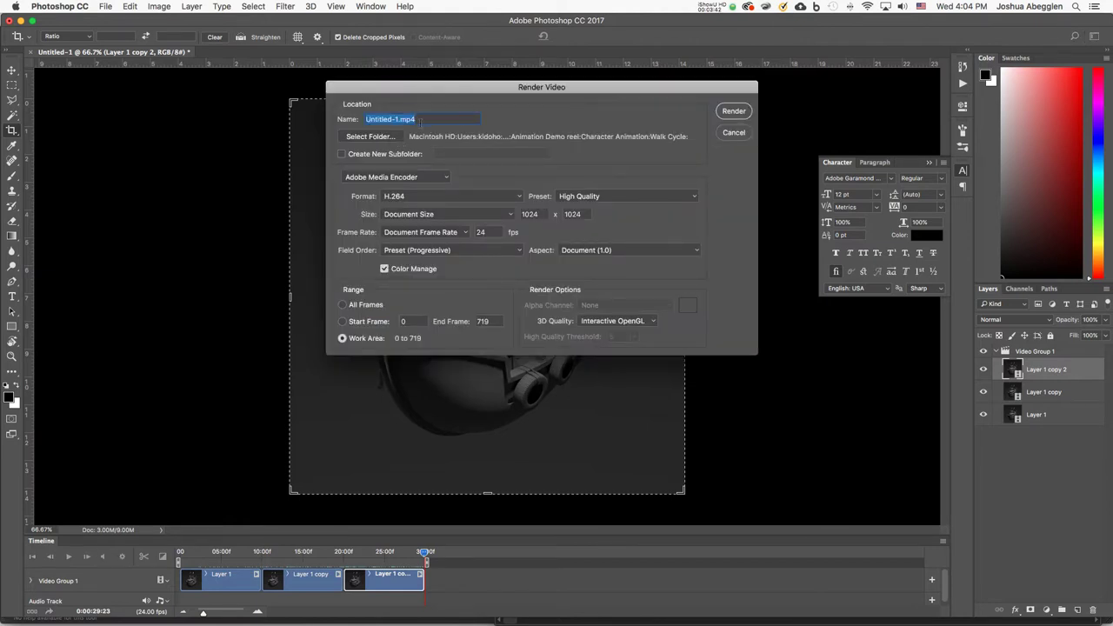
{"action": "left_click", "coordinate": [396, 122]}
{"action": "double_click", "coordinate": [395, 123]}
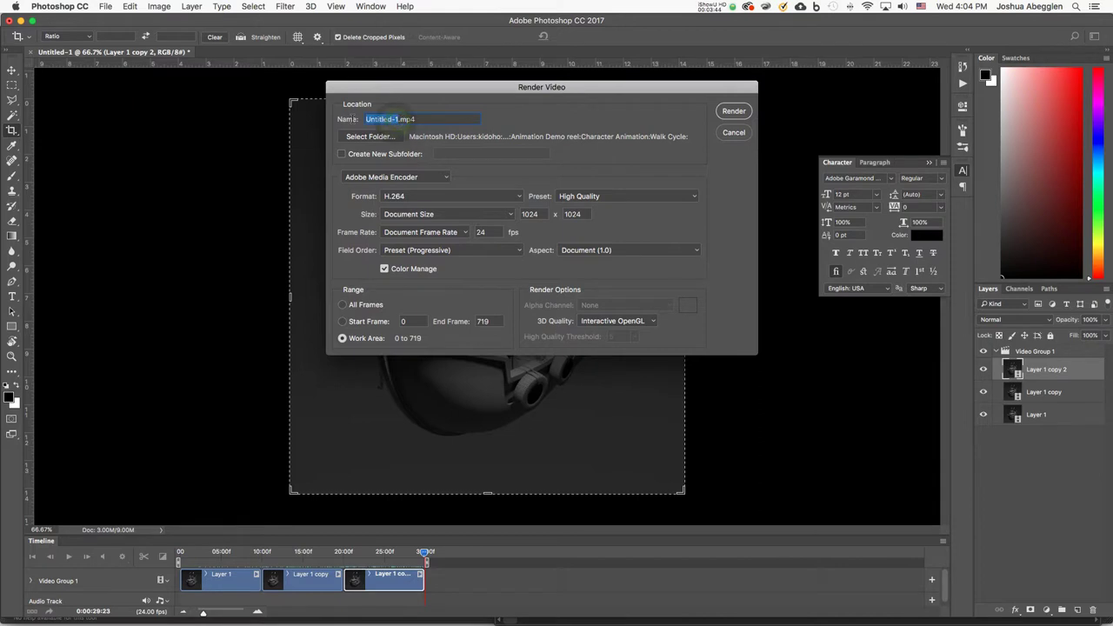
{"action": "type", "text": "Trawler"}
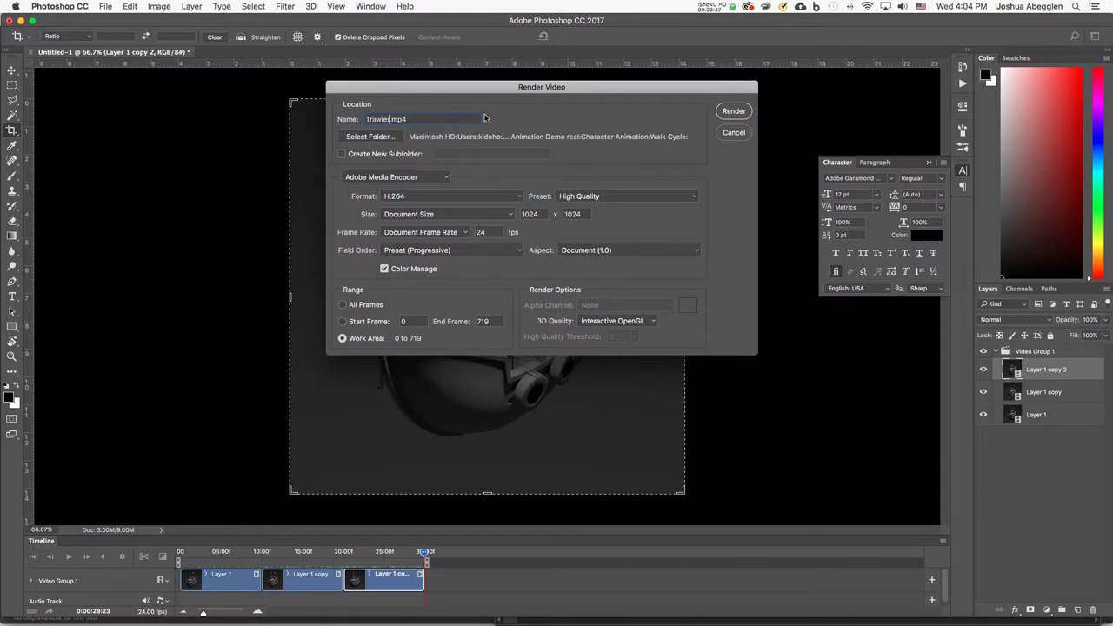
Step: Set the render destination to the Desktop > trawler > movies folder
{"action": "left_click", "coordinate": [370, 136]}
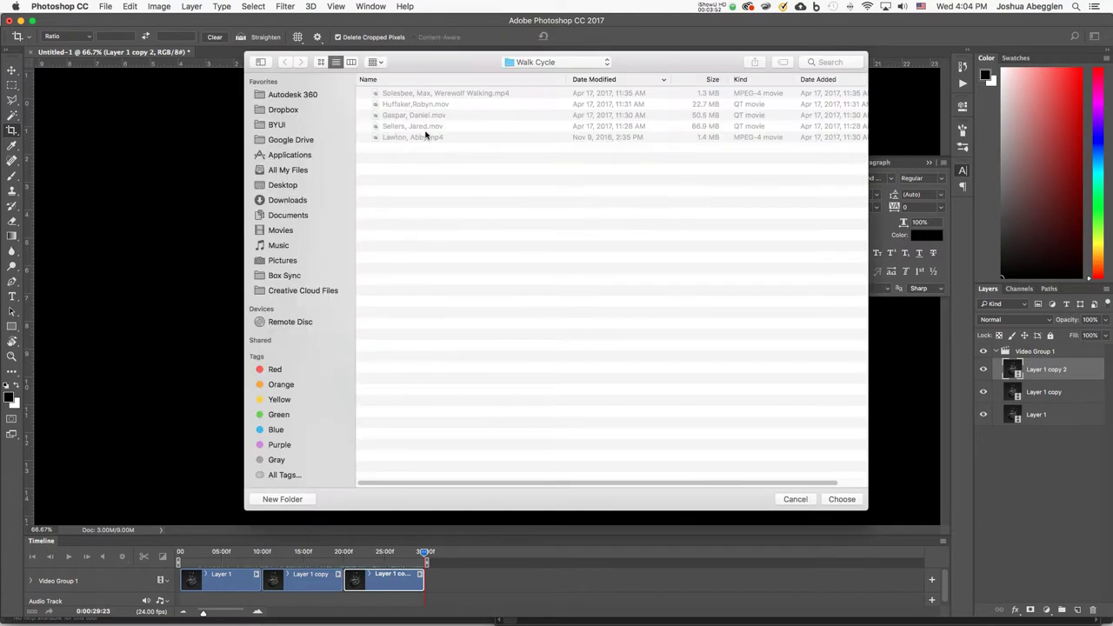
{"action": "left_click", "coordinate": [282, 186]}
{"action": "left_click", "coordinate": [405, 94]}
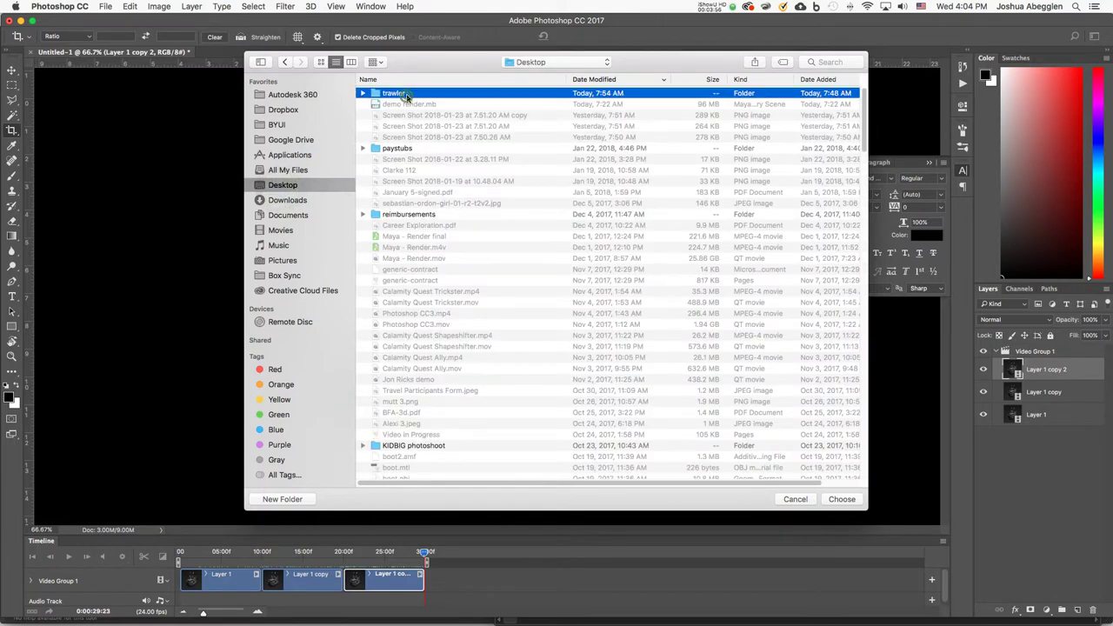
{"action": "double_click", "coordinate": [405, 94]}
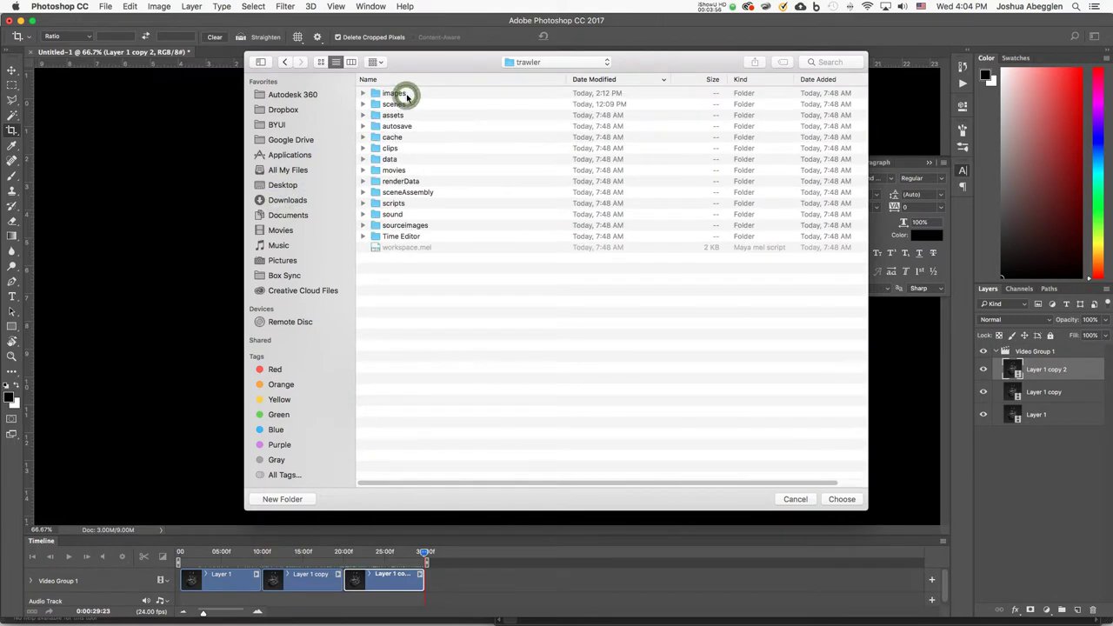
{"action": "double_click", "coordinate": [402, 170]}
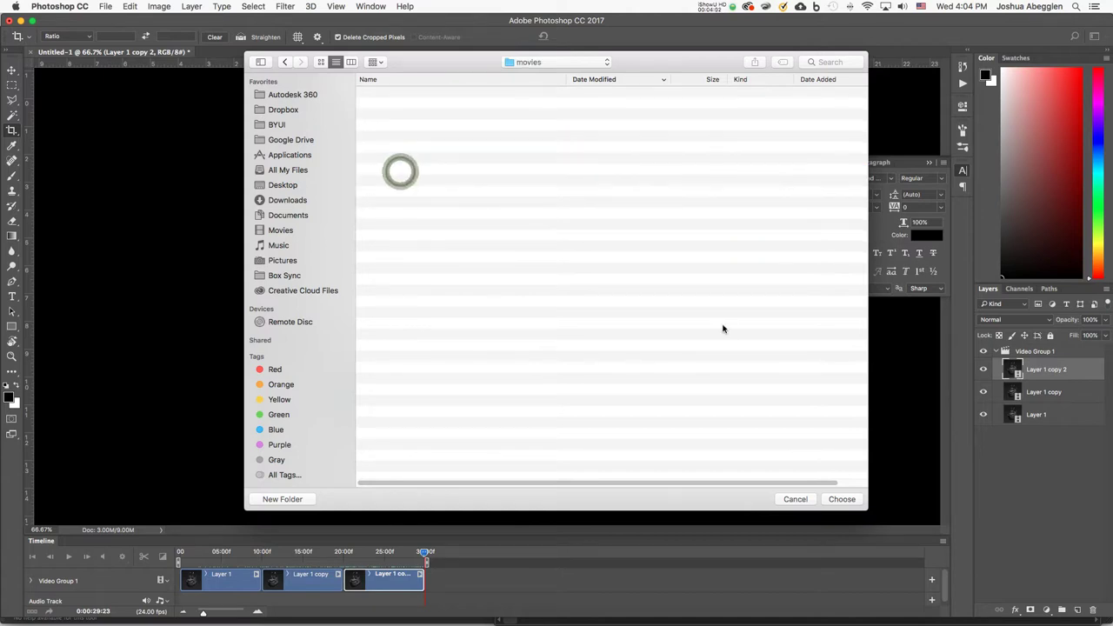
{"action": "left_click", "coordinate": [850, 502]}
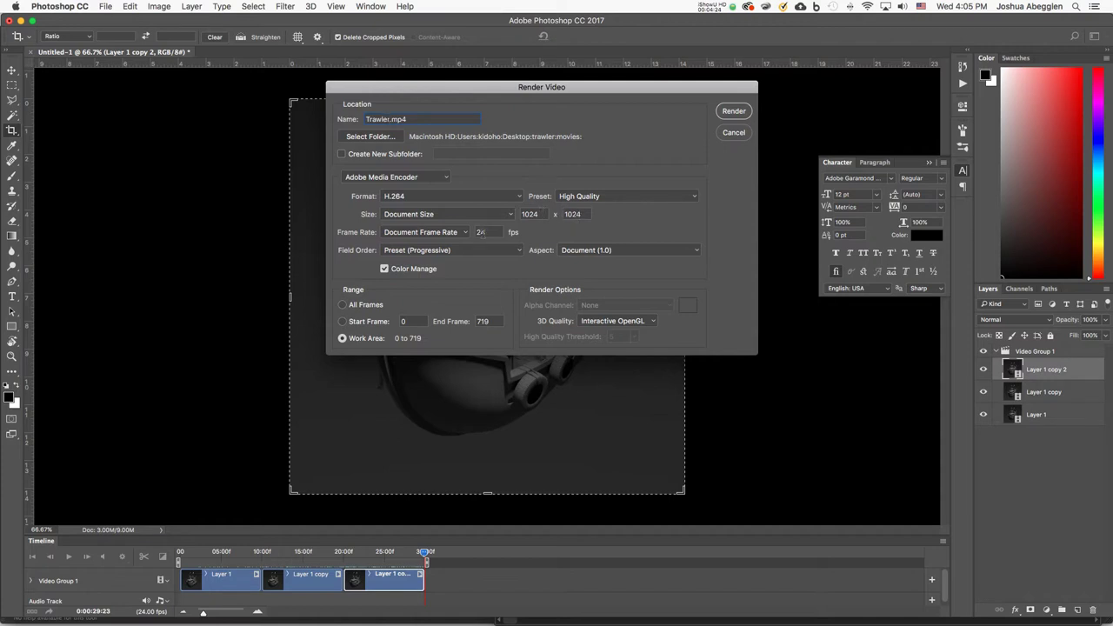
Step: Render the 24 fps animation to Trawler.mp4 and switch to Finder to locate it
{"action": "double_click", "coordinate": [484, 232]}
{"action": "left_click", "coordinate": [732, 111]}
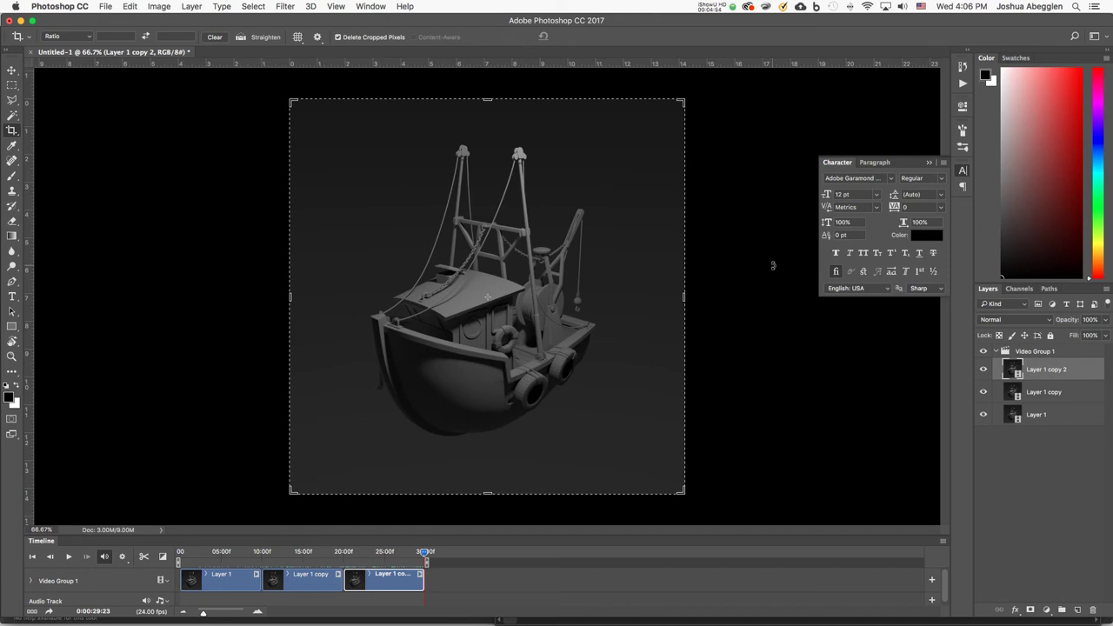
{"action": "key", "text": "super+Tab"}
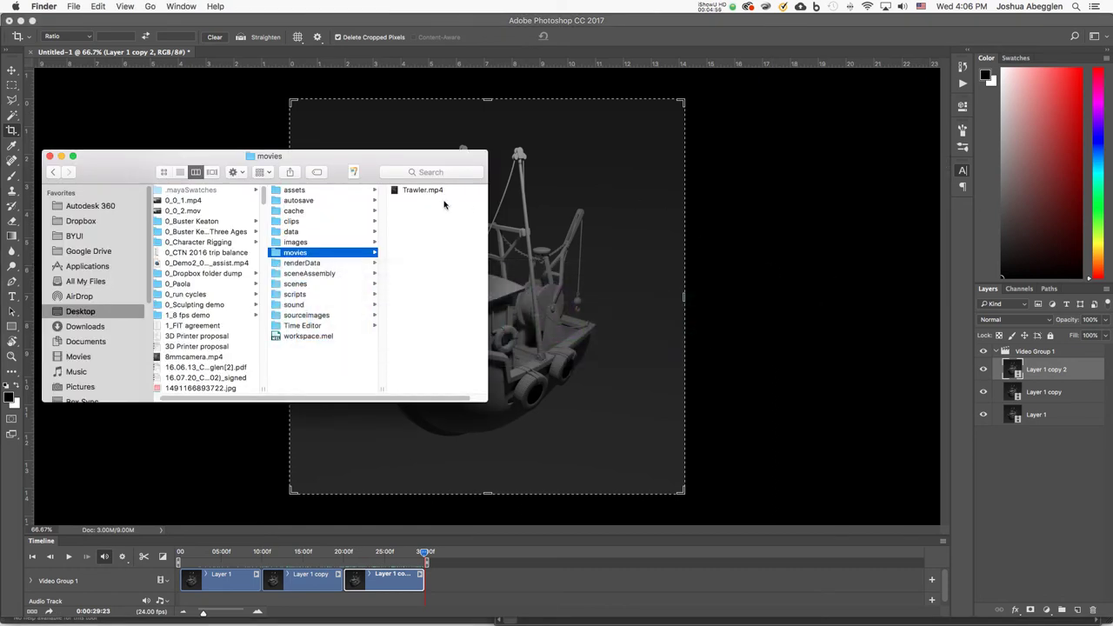
Step: Select Trawler.mp4 in the movies folder and play it in Quick Look
{"action": "left_click", "coordinate": [435, 190]}
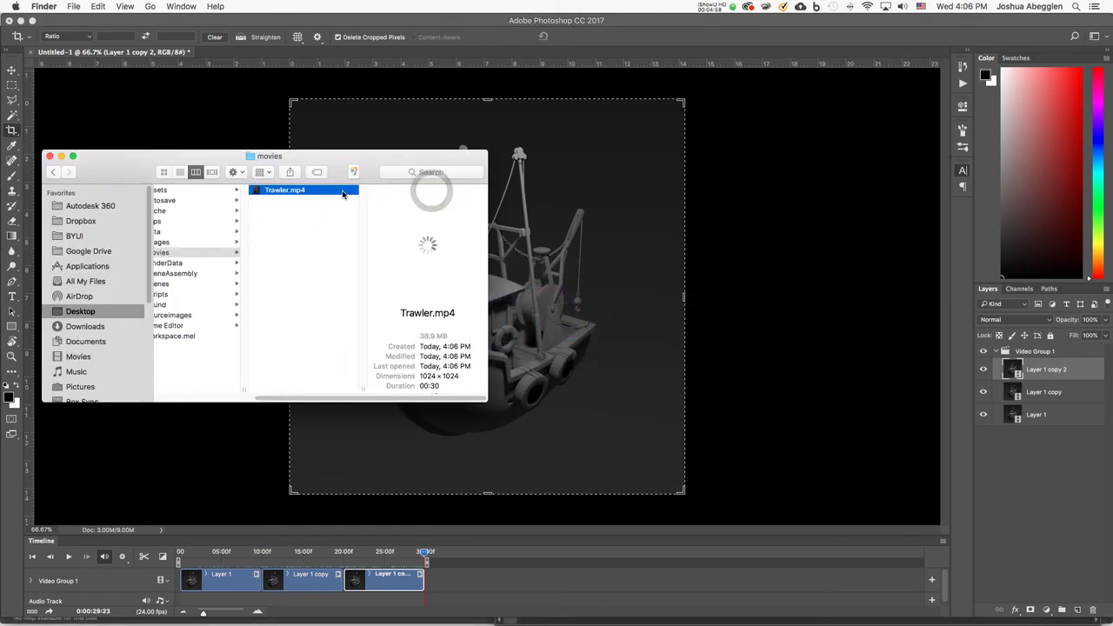
{"action": "key", "text": "space"}
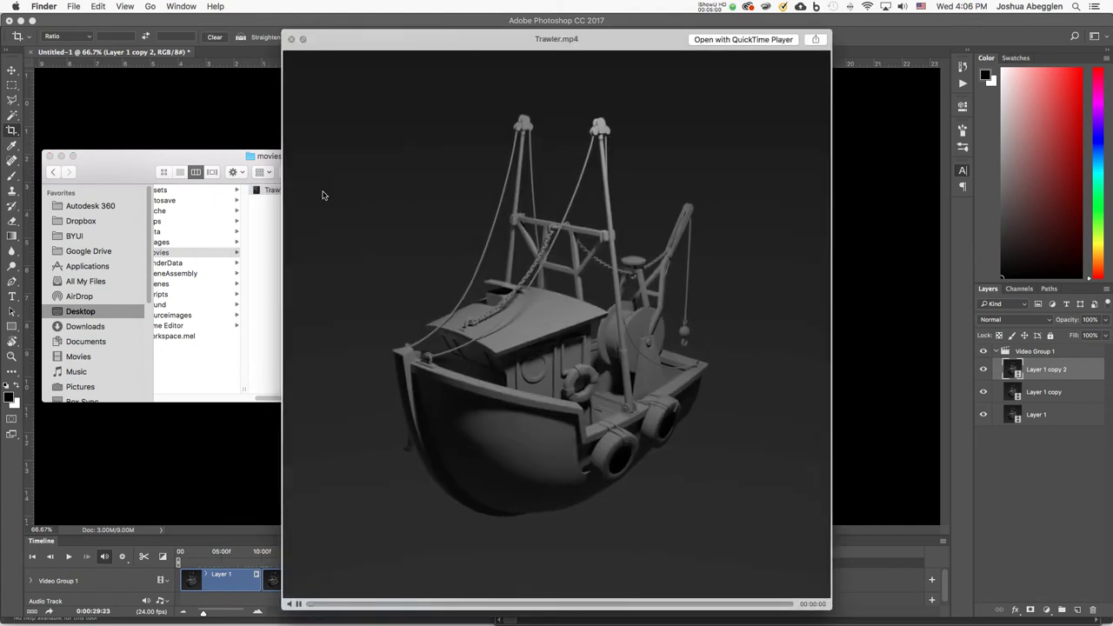